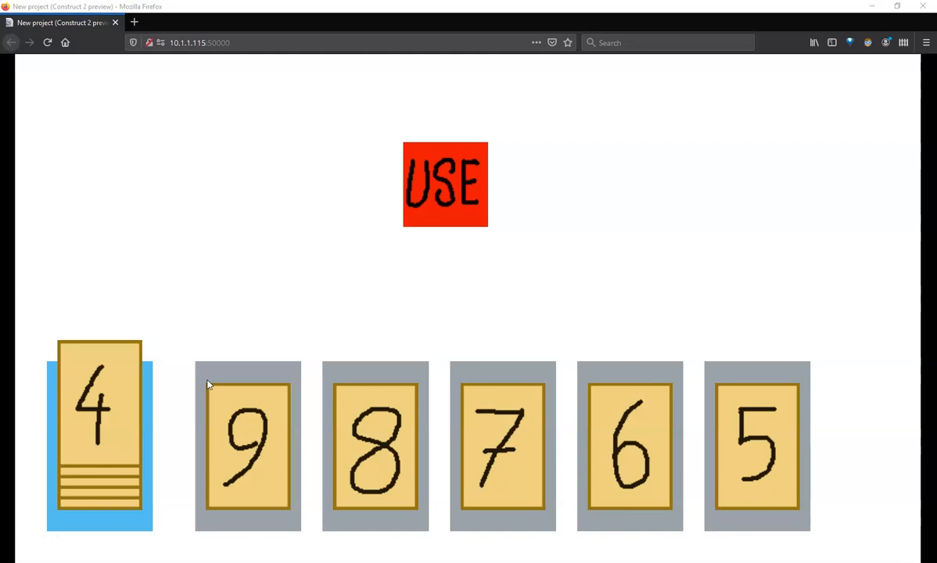
- Switch to the Construct 2 editor and set the Card object's DragDrop initial state to Enabled
key(alt+Tab)
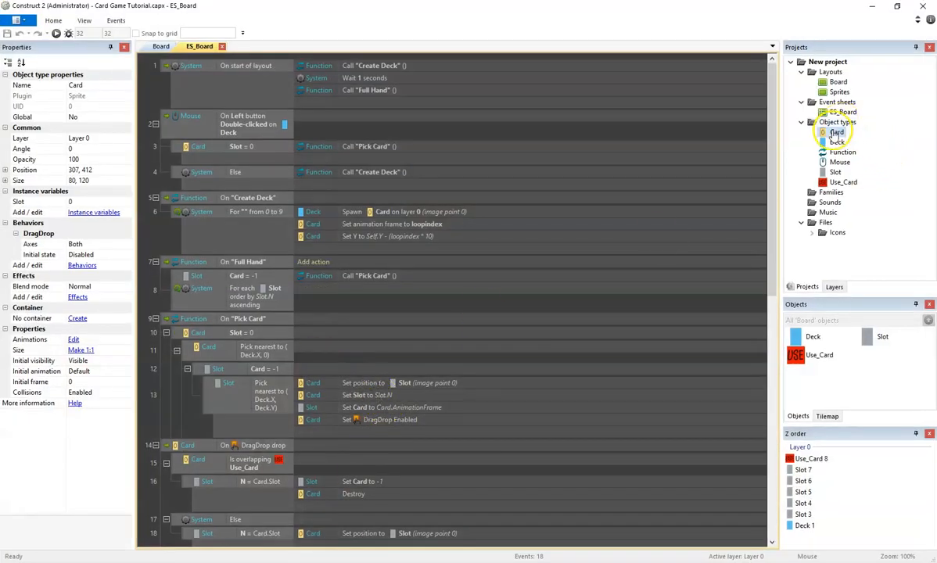
click(126, 254)
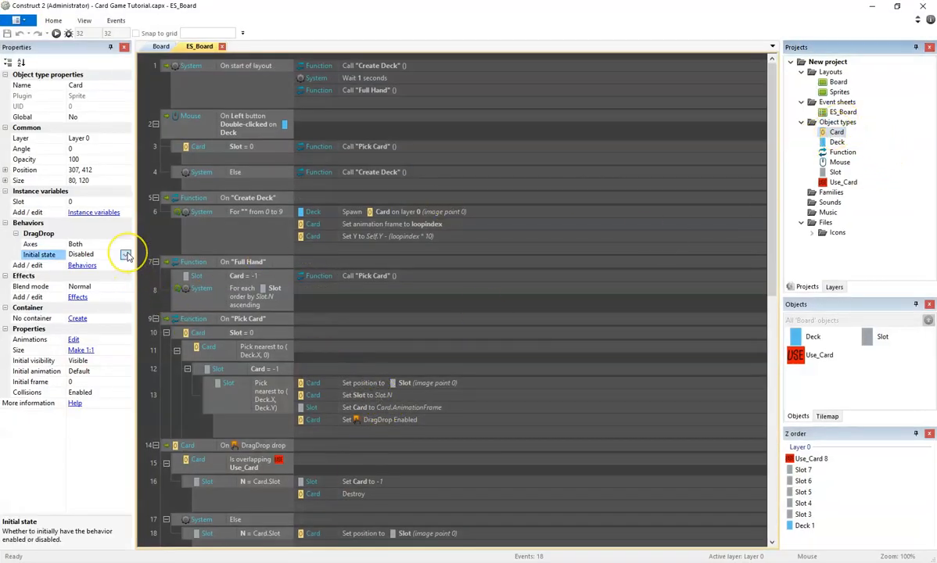
click(125, 255)
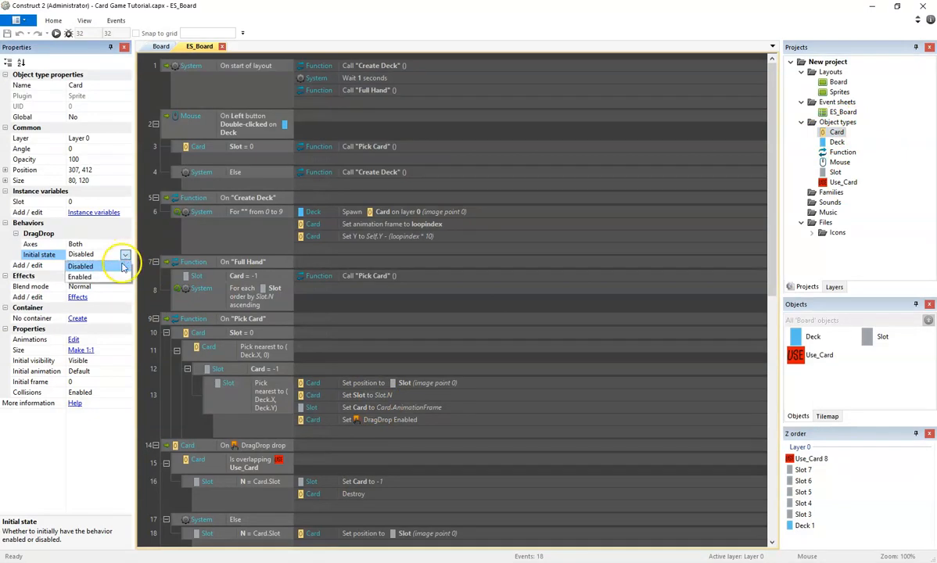
click(113, 277)
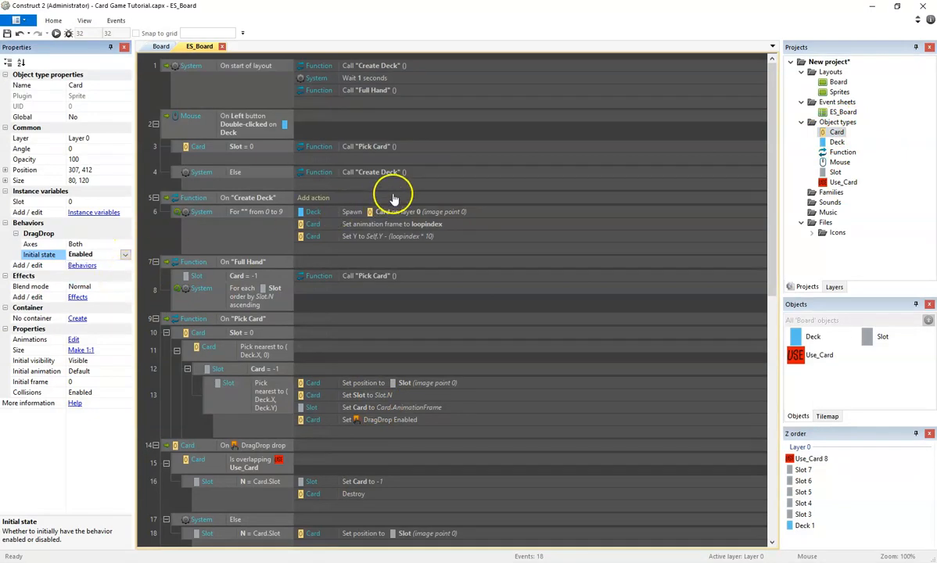
- Disable the "Full Hand" function call in the start-of-layout event and run the layout preview
click(402, 92)
right_click(407, 94)
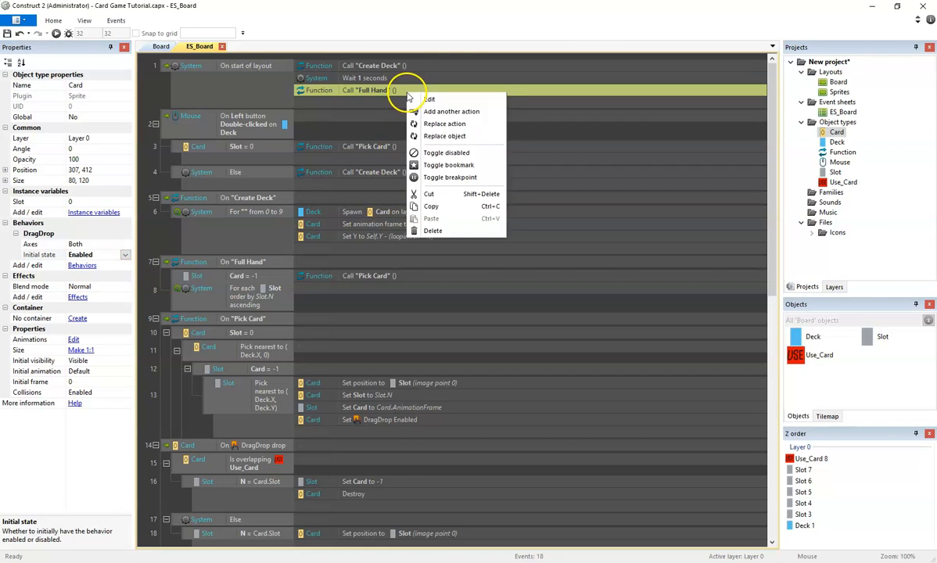
click(465, 153)
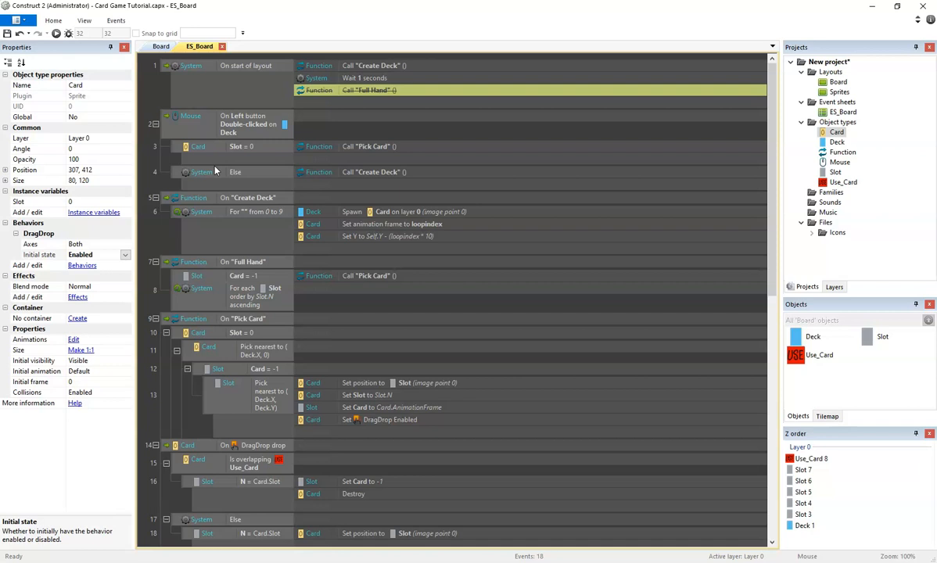
mouse_move(374, 122)
click(329, 118)
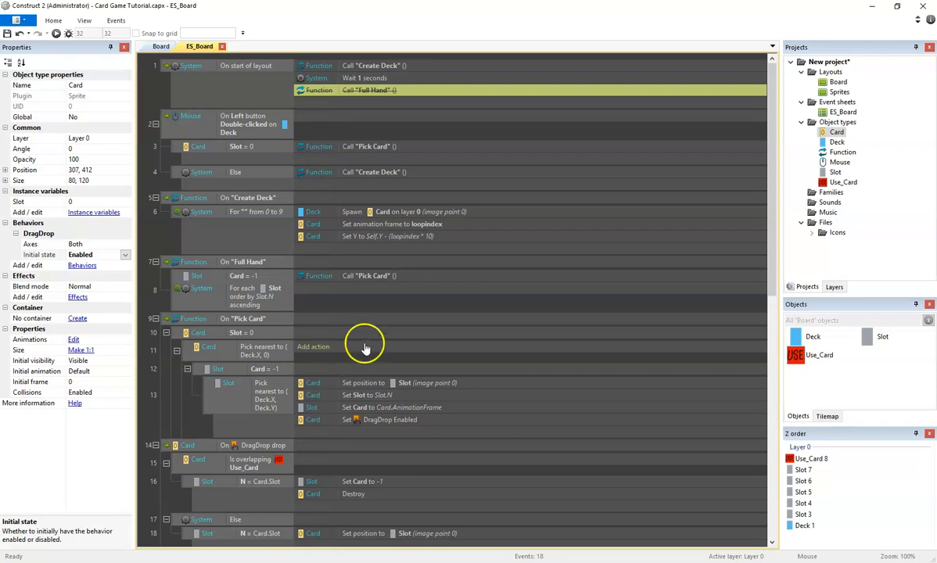
click(62, 36)
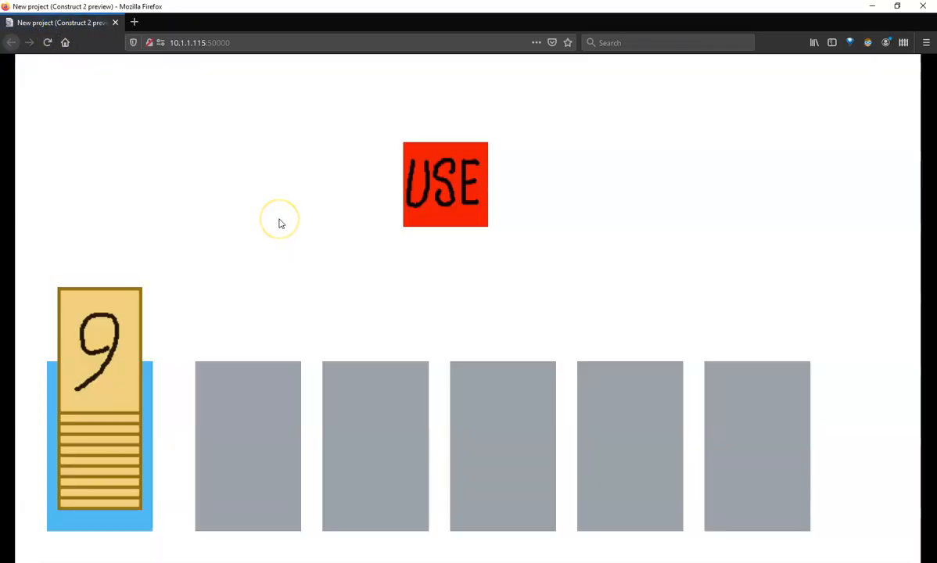
- Move cards 9 and 8 off the deck into the play area and put both back on the deck
click(114, 358)
drag(127, 356, 349, 383)
click(265, 130)
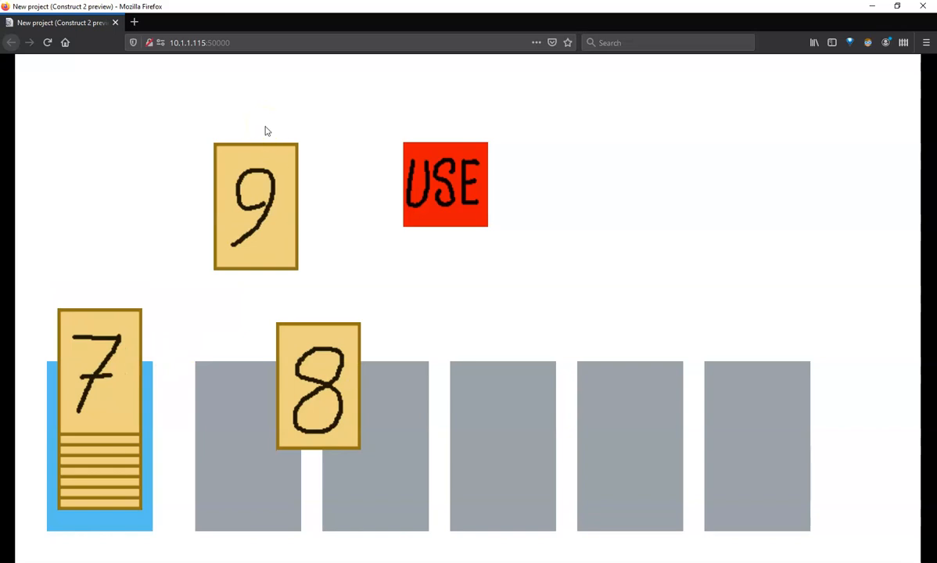
drag(275, 362, 86, 357)
drag(241, 263, 98, 365)
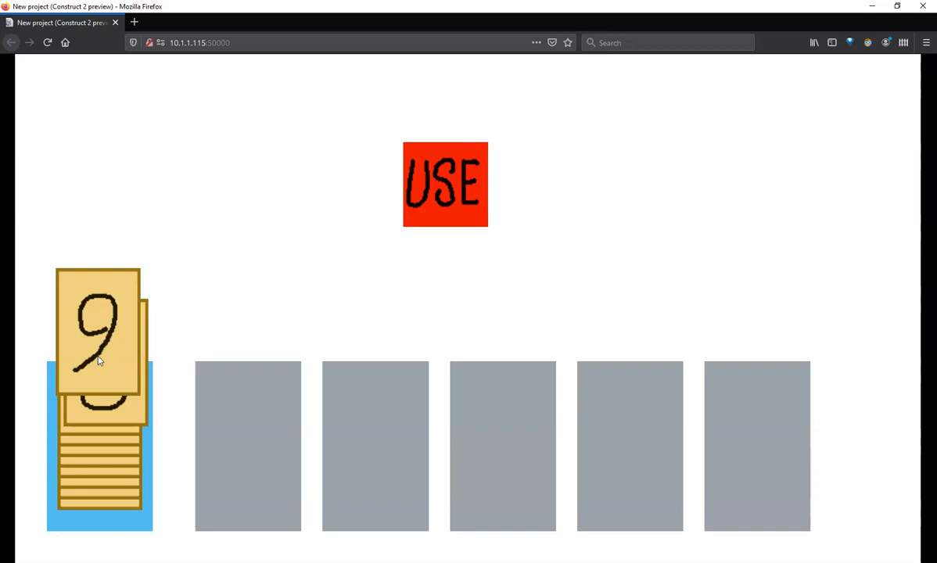
- Take card 9 off the deck and place it centred in the first slot
drag(98, 359, 208, 292)
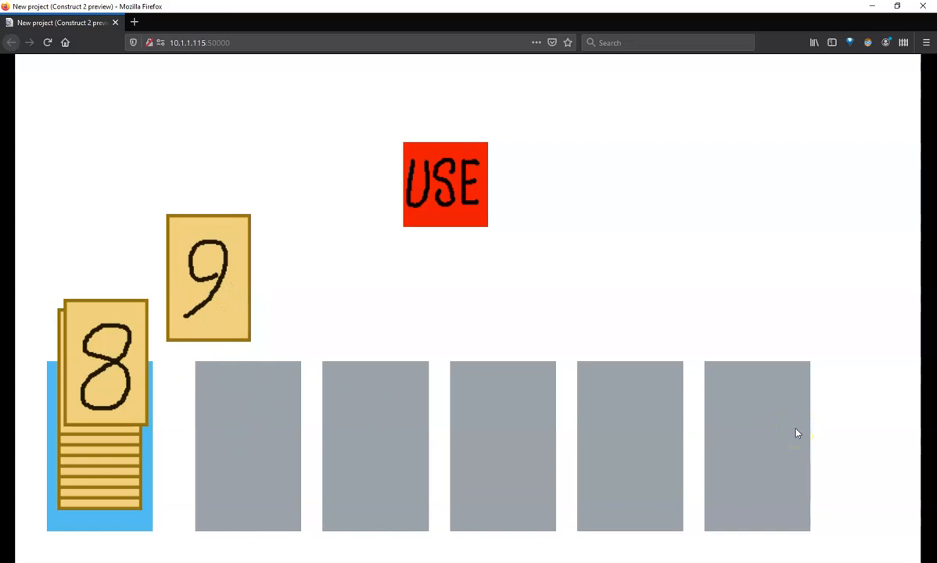
drag(207, 277, 235, 407)
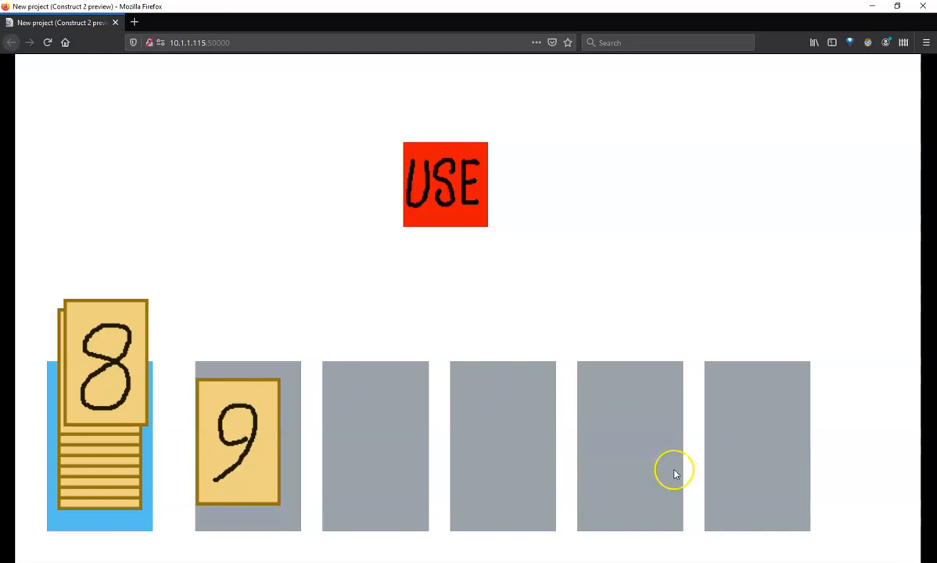
mouse_move(234, 450)
mouse_down()
mouse_move(207, 395)
mouse_move(99, 330)
mouse_move(92, 341)
mouse_move(144, 322)
mouse_move(243, 422)
mouse_move(235, 461)
mouse_move(232, 452)
mouse_up()
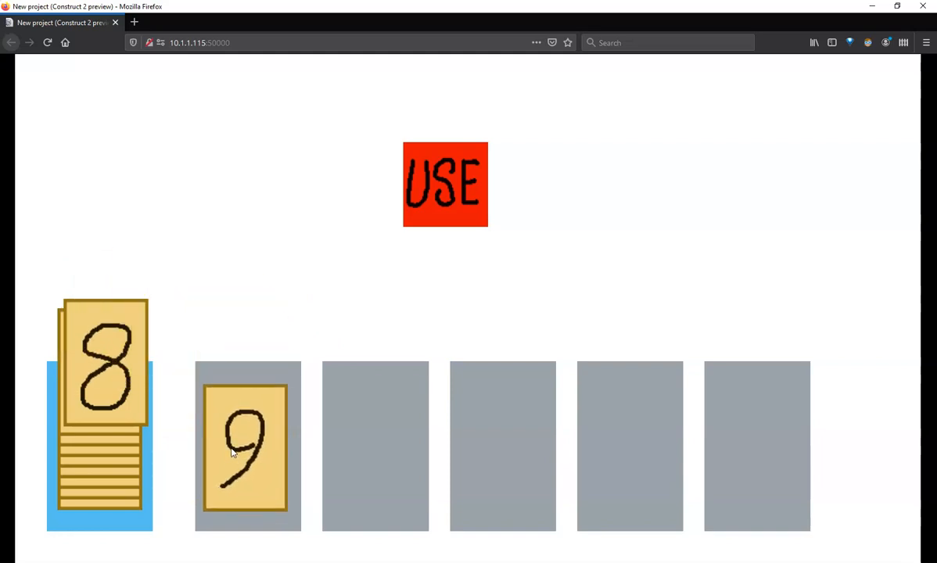
click(274, 419)
- Place card 8 from the deck in the second slot and card 7 in the third slot
click(113, 354)
drag(116, 356, 384, 454)
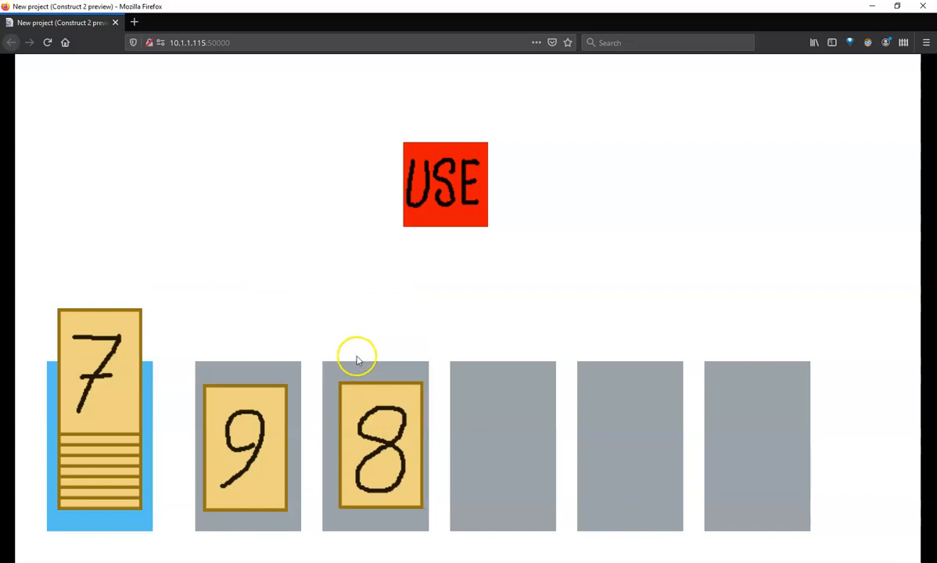
drag(384, 427, 376, 427)
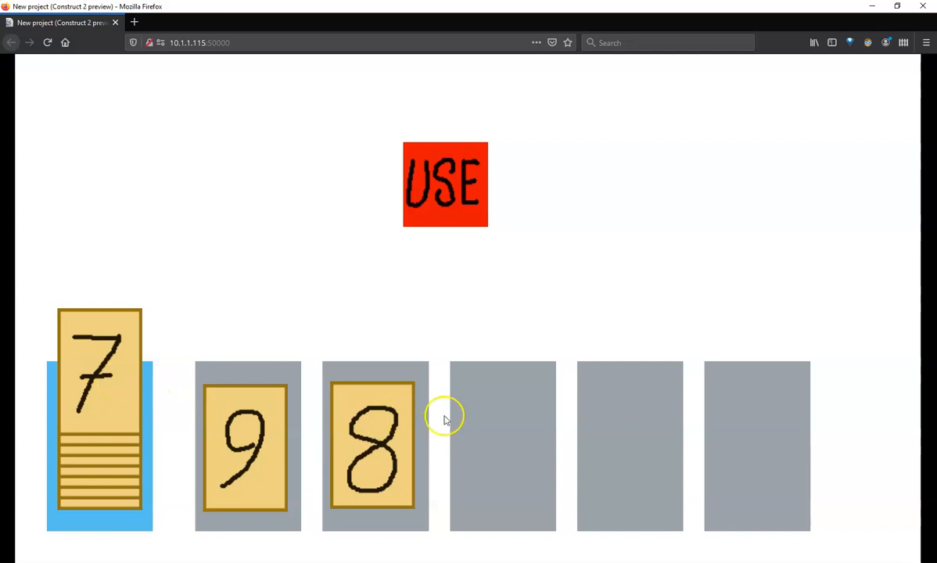
click(523, 397)
drag(523, 397, 516, 429)
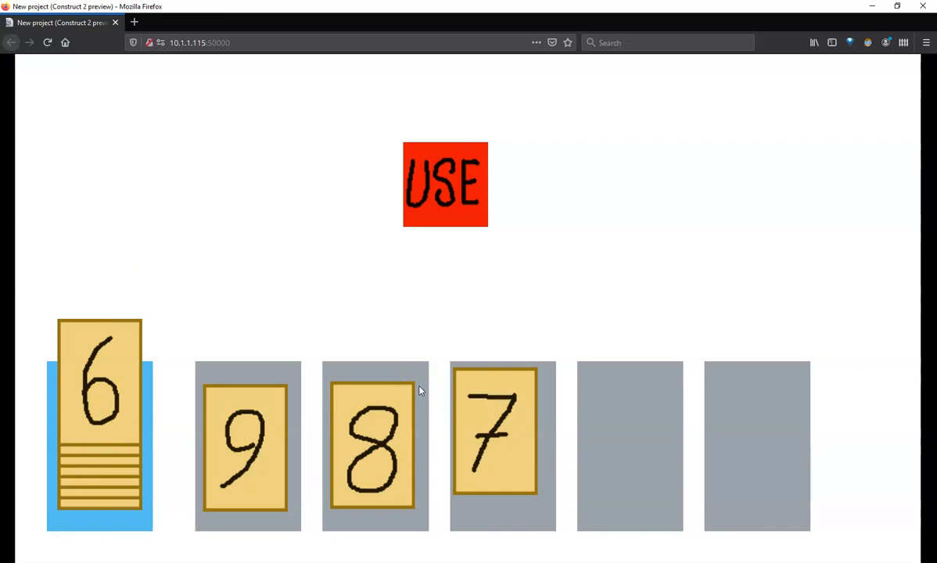
- Return card 9 to the deck and move card 8 from the second slot to the first slot's upper edge
drag(230, 444, 88, 367)
drag(378, 462, 270, 366)
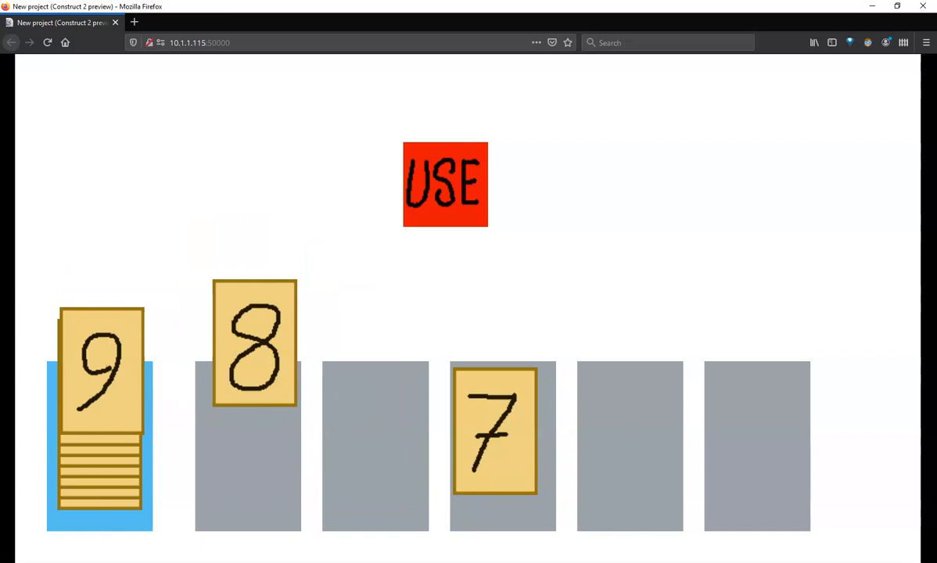
mouse_move(341, 561)
drag(253, 384, 269, 420)
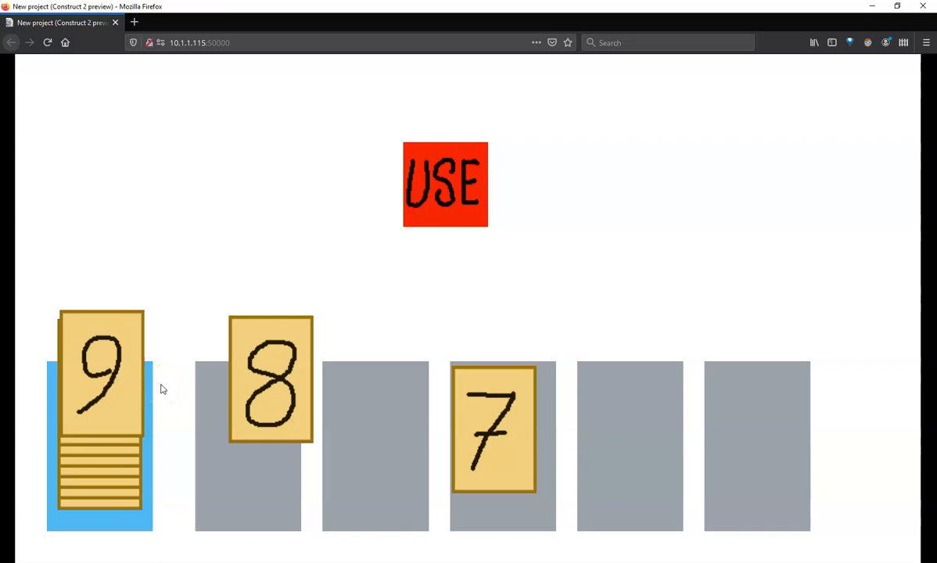
- Line up cards 8, 7, 9, 6 and 5 in a row above the five slots
drag(256, 383, 235, 288)
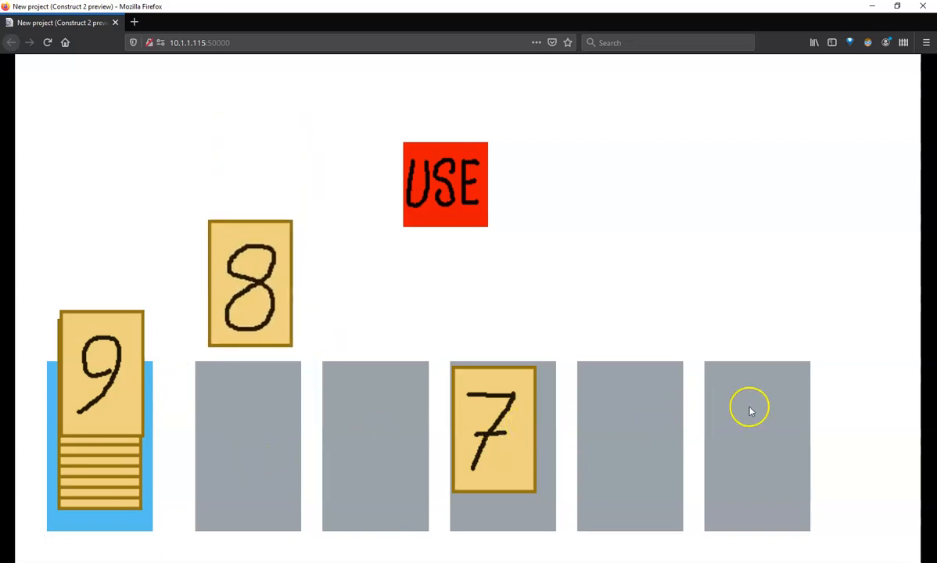
drag(498, 451, 383, 287)
drag(337, 344, 518, 282)
drag(670, 307, 655, 282)
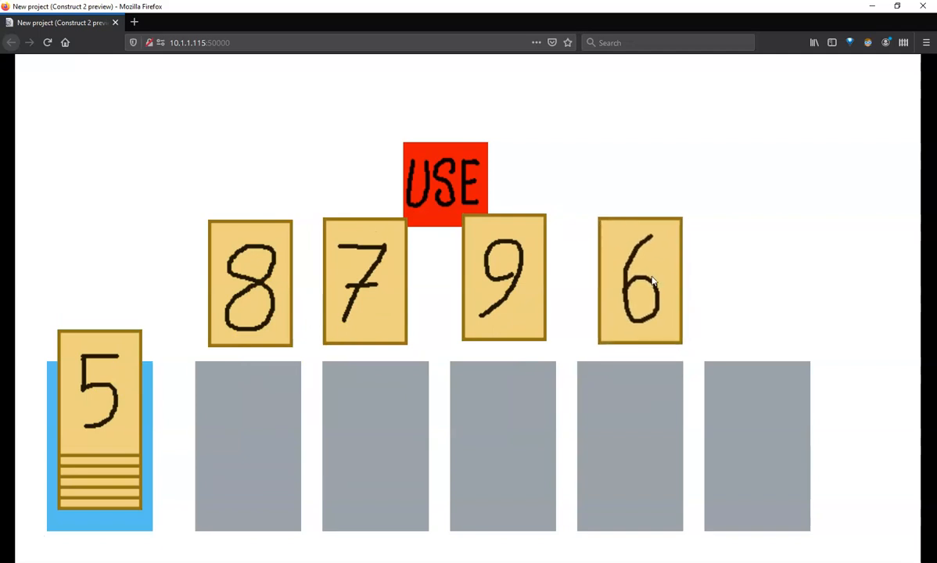
drag(133, 363, 776, 271)
- Deal cards 4, 3, 2, 1 and 0 from the deck into the five slots in order
drag(125, 385, 262, 433)
drag(118, 416, 405, 407)
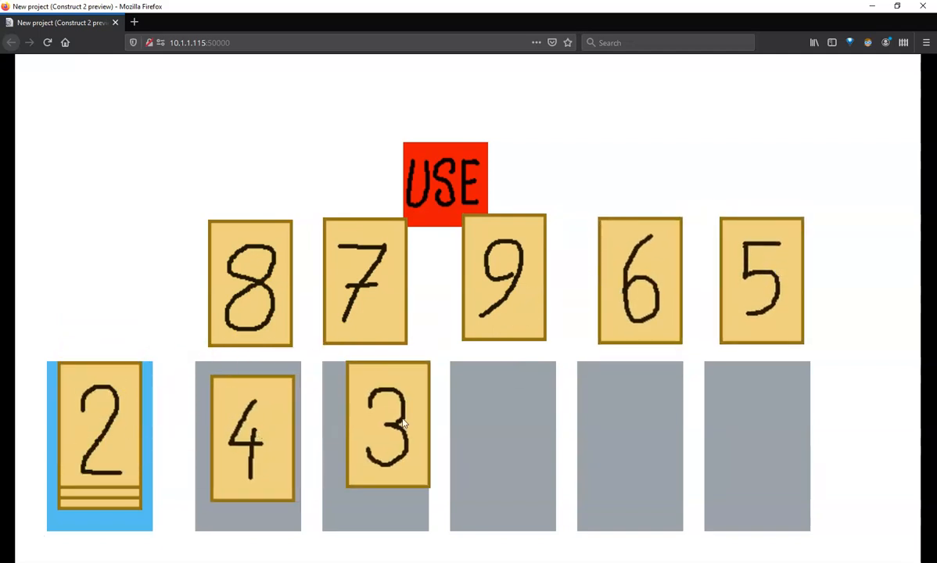
drag(143, 403, 533, 418)
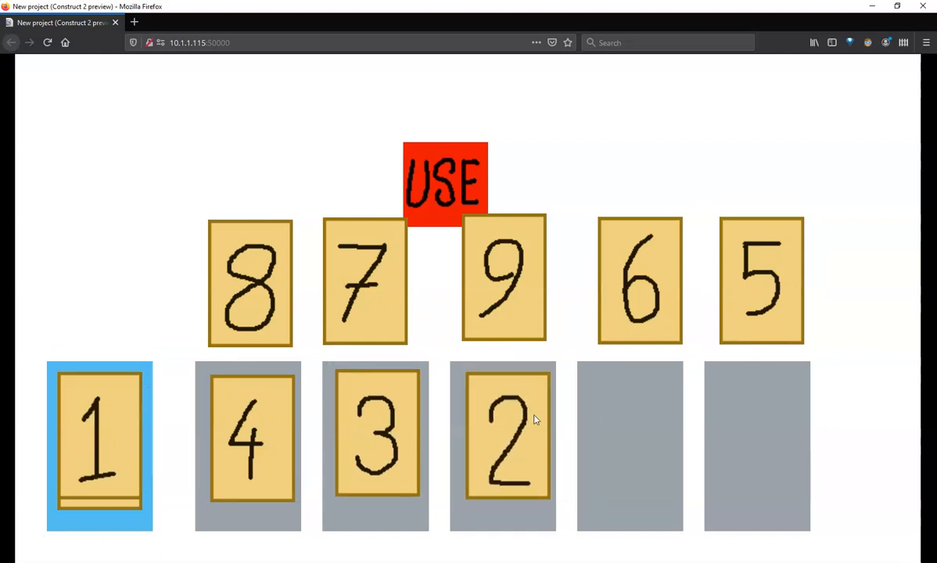
drag(84, 393, 635, 423)
drag(104, 401, 775, 418)
click(254, 266)
click(499, 257)
click(820, 258)
click(811, 291)
click(758, 400)
click(712, 331)
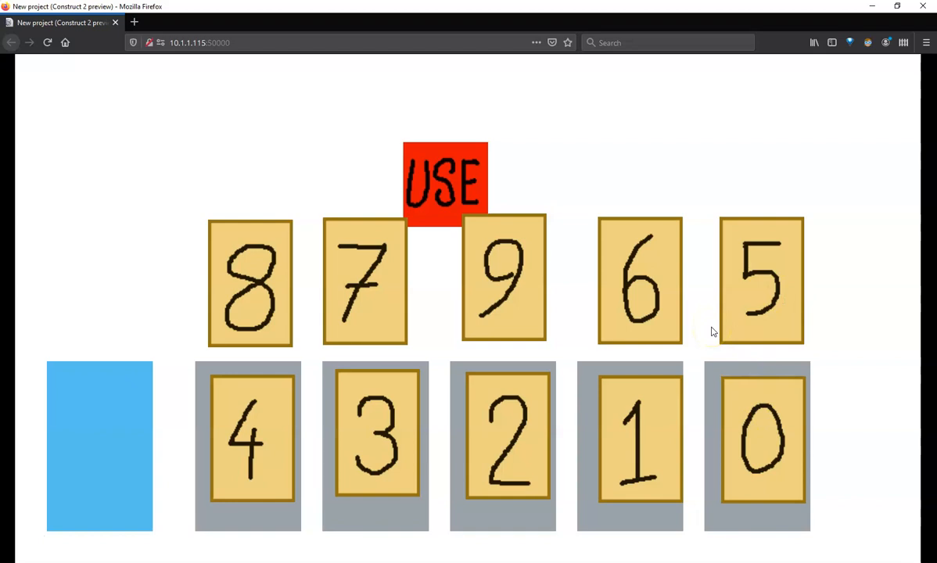
click(245, 253)
click(227, 257)
click(286, 235)
click(228, 368)
click(432, 240)
click(271, 286)
click(240, 302)
click(415, 291)
- Move cards 6, 1, 5 and 0 from the last two columns back around the deck
drag(640, 295, 112, 456)
drag(626, 438, 119, 330)
click(736, 282)
drag(736, 282, 55, 243)
drag(790, 440, 37, 409)
- Arrange the remaining cards in two rows of three, with 8, 7, 9 above 4, 3, 2
drag(248, 310, 251, 172)
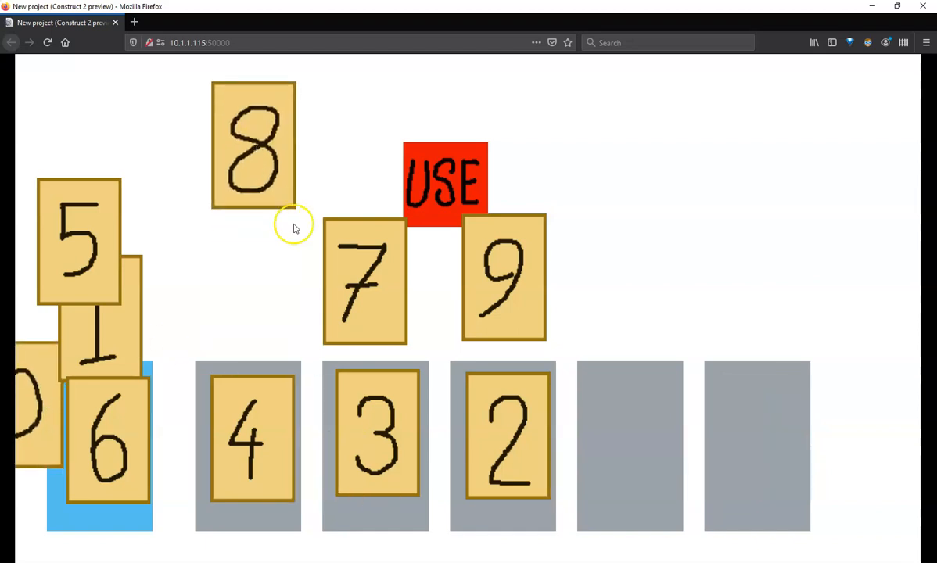
drag(344, 260, 423, 155)
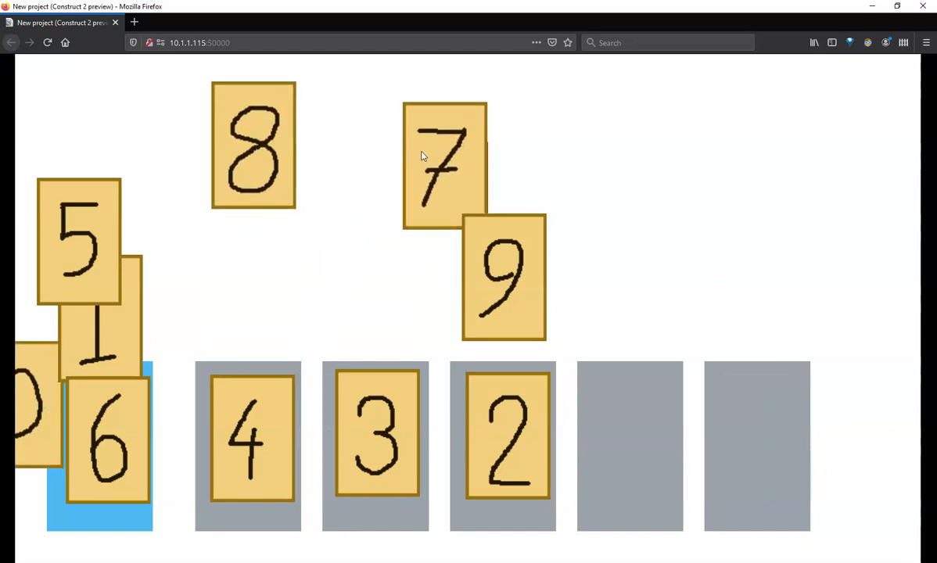
drag(495, 274, 533, 163)
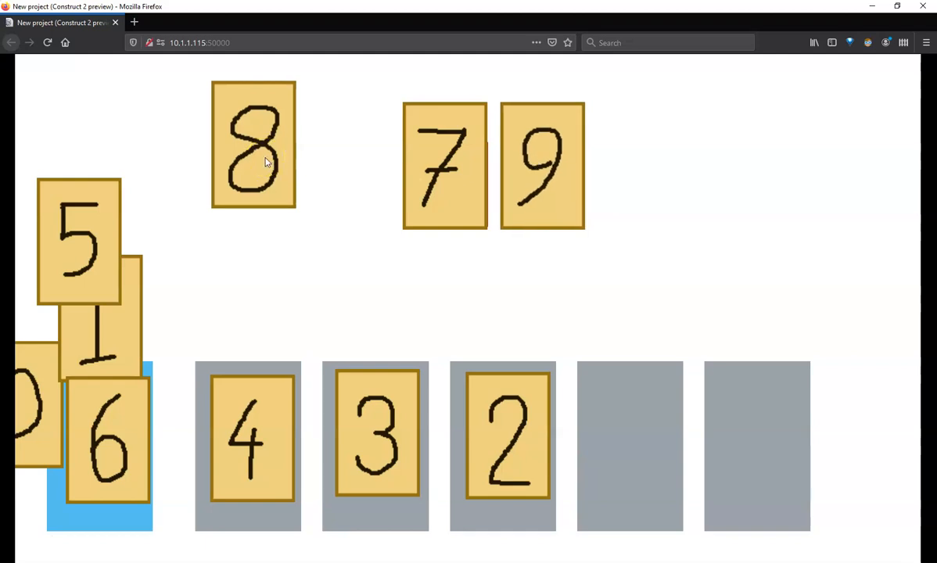
drag(264, 160, 363, 186)
drag(252, 431, 356, 305)
drag(366, 398, 445, 303)
drag(515, 428, 546, 287)
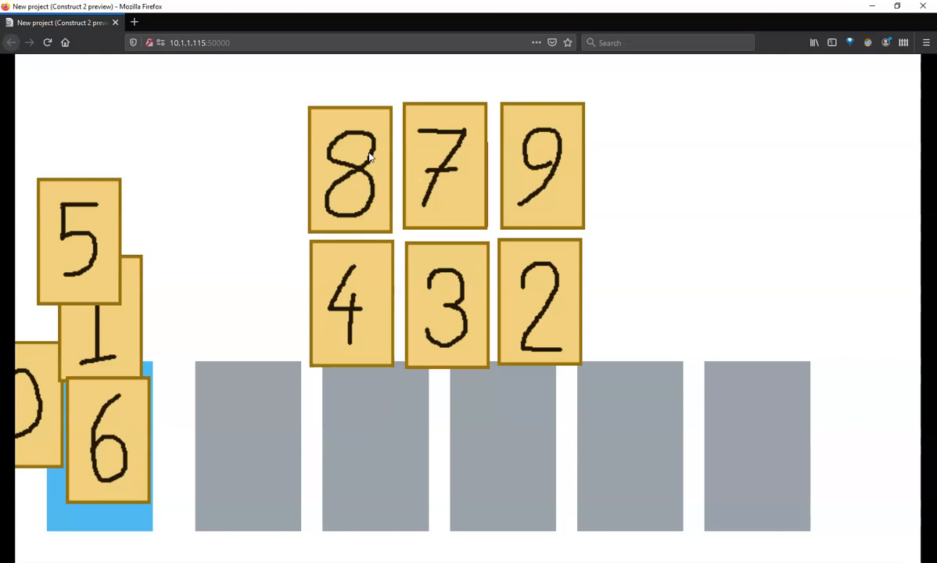
click(350, 204)
click(559, 179)
click(454, 248)
click(486, 174)
- Shift card 1 slightly up above the deck and move card 5 from the deck area down to the third slot
drag(97, 253, 177, 379)
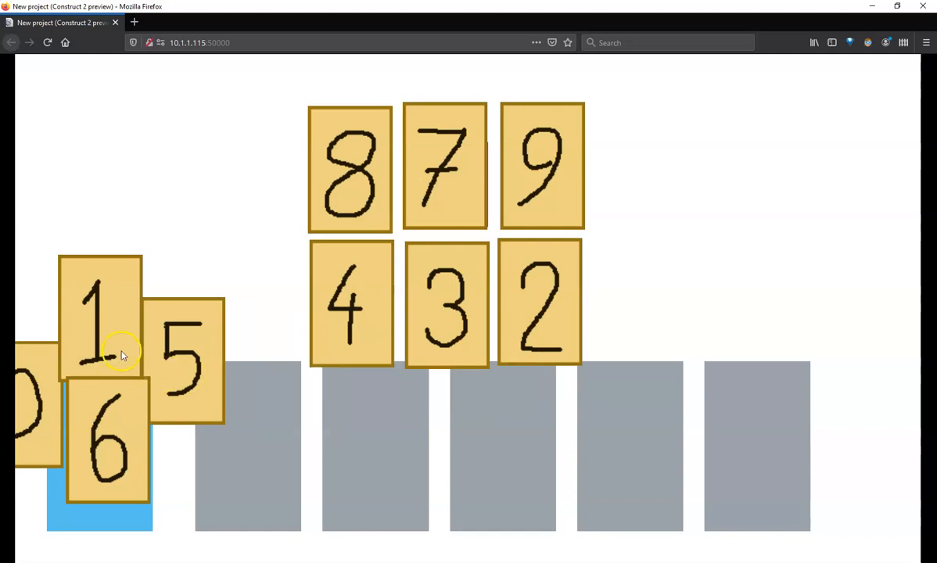
mouse_move(88, 329)
mouse_down()
mouse_move(176, 336)
mouse_move(90, 310)
mouse_up()
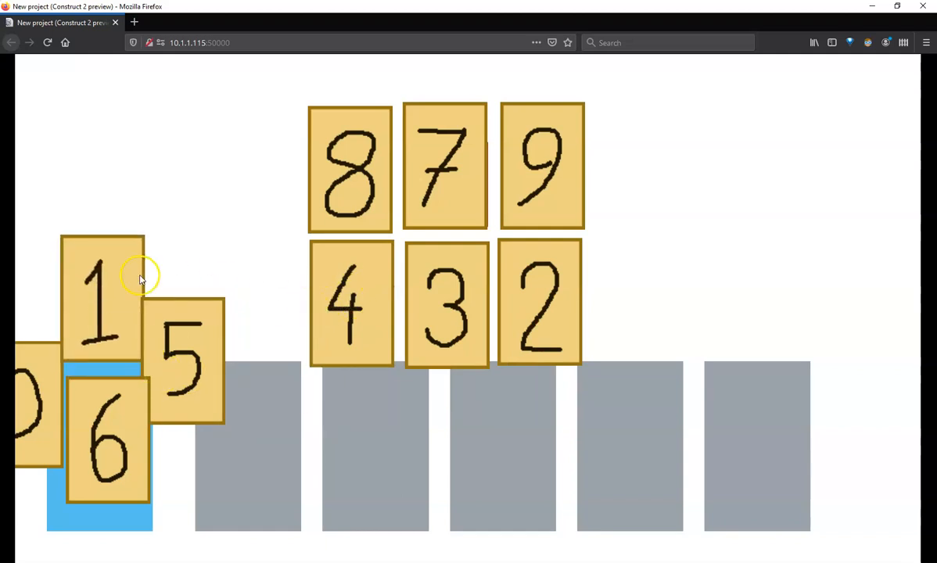
drag(173, 359, 547, 428)
- Swap cards 9 and 2 in the third column of the card grid
drag(513, 185, 618, 311)
drag(539, 329, 538, 195)
drag(640, 284, 536, 304)
- Stack cards 5 and 6 on top of card 2 in the upper row of the grid
click(560, 398)
drag(558, 429, 300, 461)
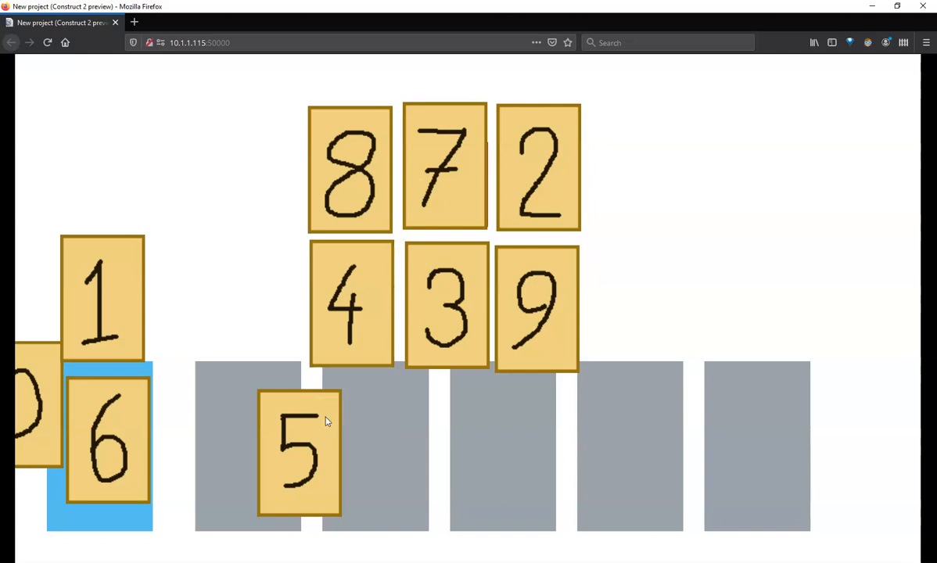
drag(316, 431, 534, 159)
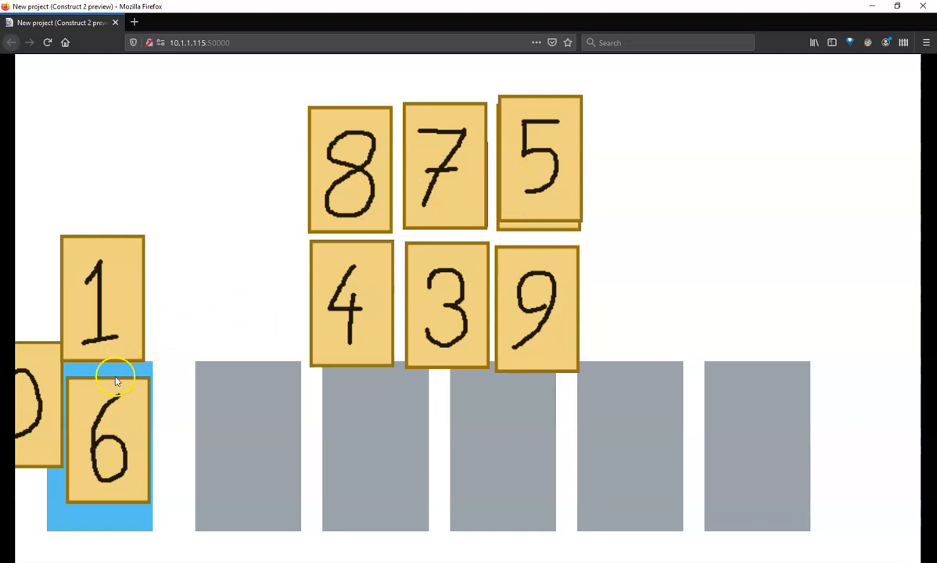
drag(130, 410, 540, 123)
click(366, 172)
click(349, 140)
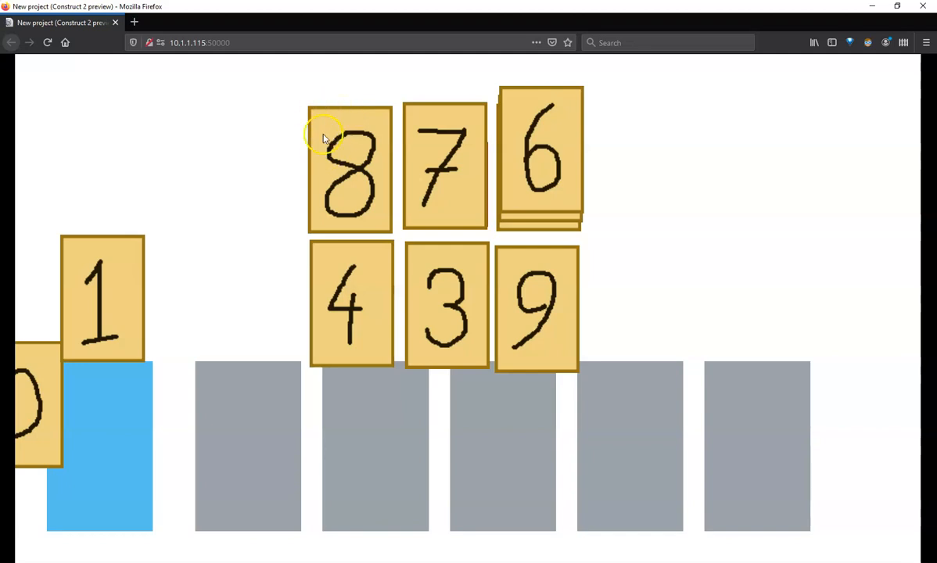
click(332, 156)
click(448, 143)
click(437, 150)
click(537, 131)
click(514, 220)
click(558, 179)
click(538, 190)
- Move cards 6 and 5 back beside the deck and place card 1 next to card 2 in the upper row
drag(537, 191, 53, 417)
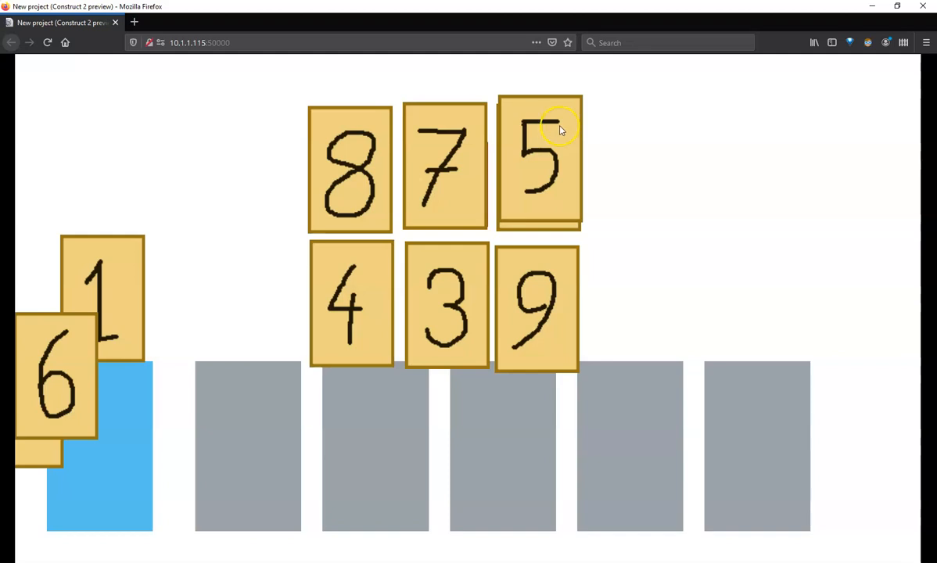
drag(544, 141, 47, 347)
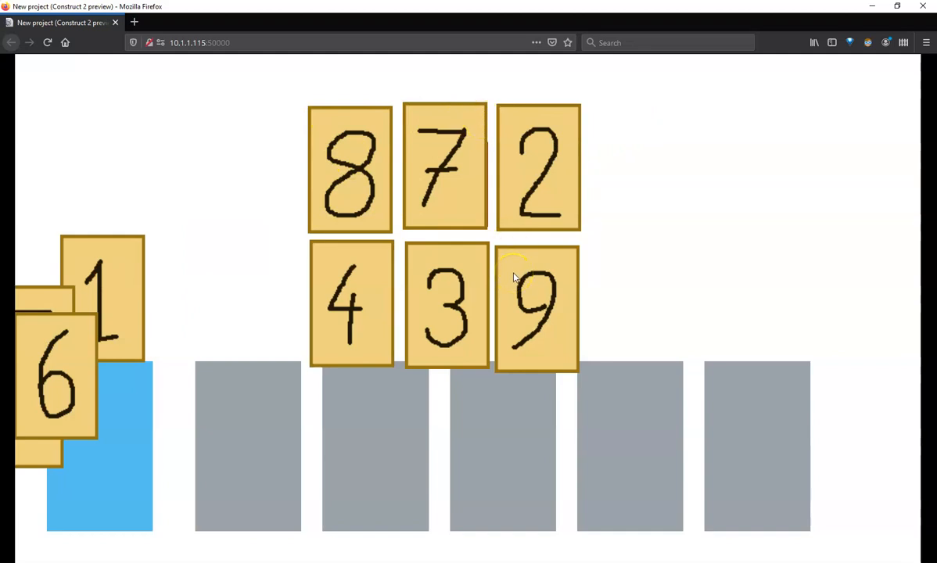
drag(115, 276, 649, 154)
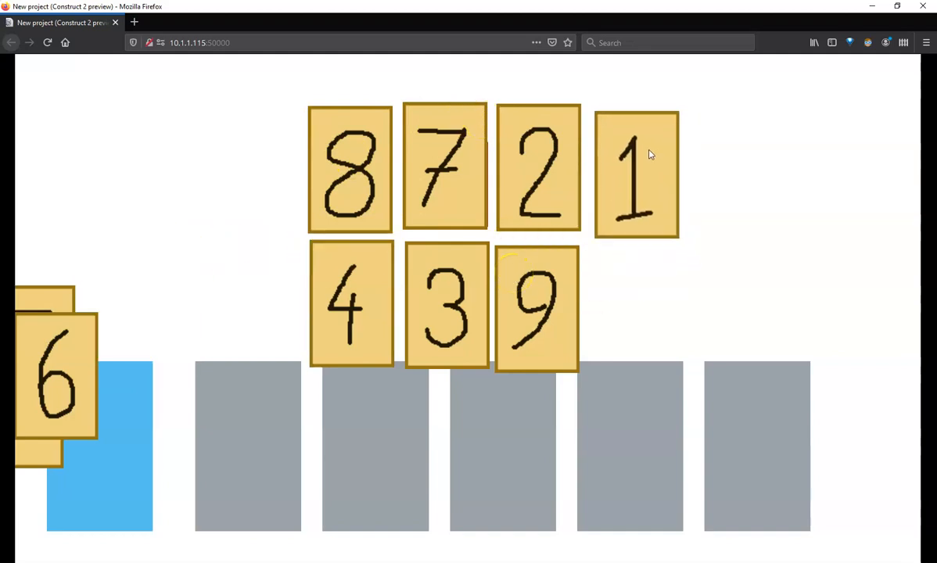
- Place card 6 below card 1 in the grid, and return cards 2, 1, 9 and 6 to the deck area
click(168, 293)
drag(78, 360, 649, 292)
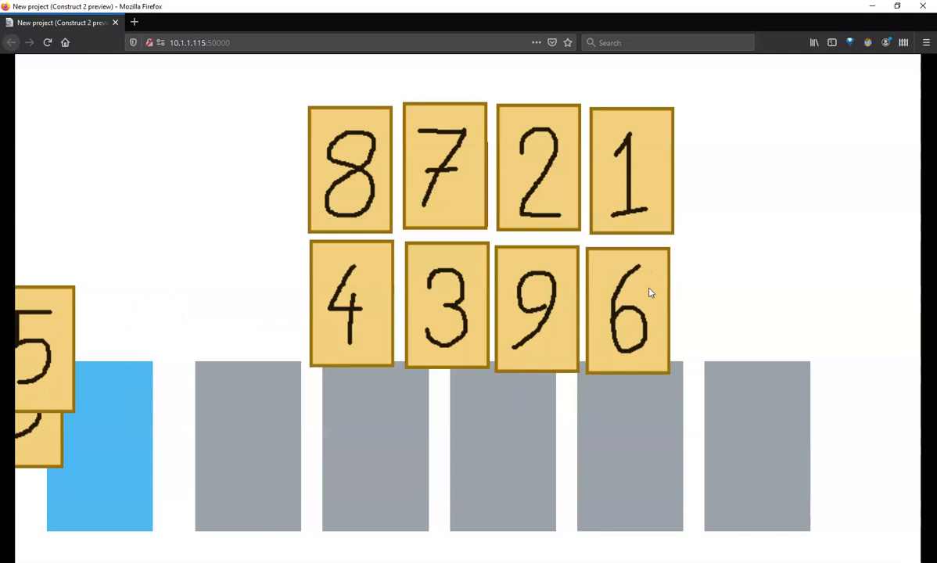
drag(551, 190, 11, 411)
drag(613, 189, 53, 380)
drag(505, 319, 87, 401)
drag(618, 321, 125, 398)
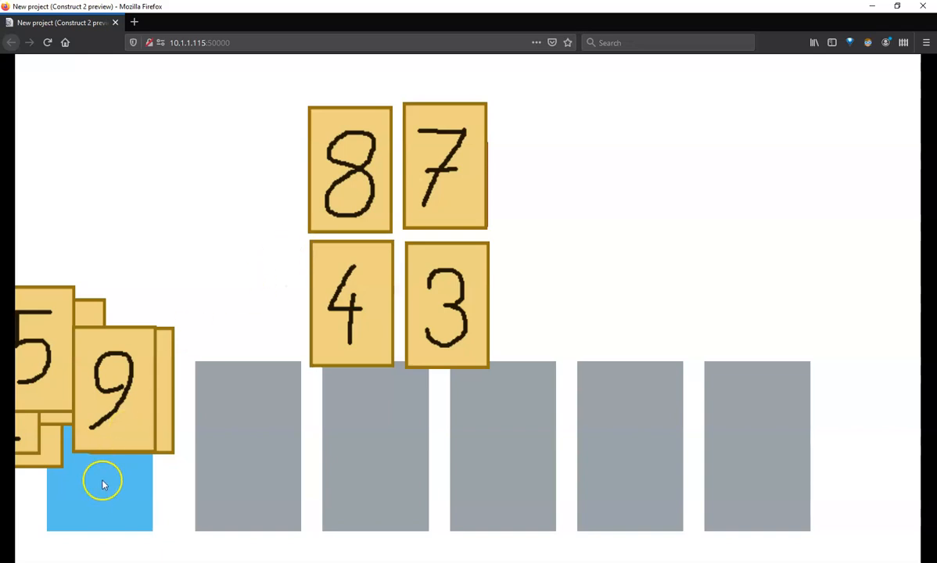
- Clear the remaining grid by stacking cards 8, 4, 3 and 7 on the deck pile
drag(356, 192, 143, 417)
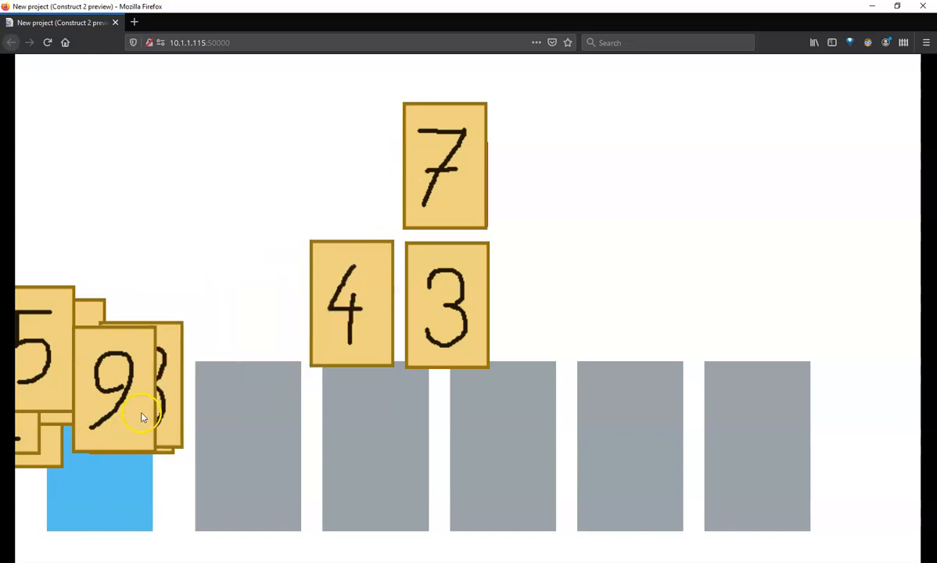
drag(329, 336, 173, 388)
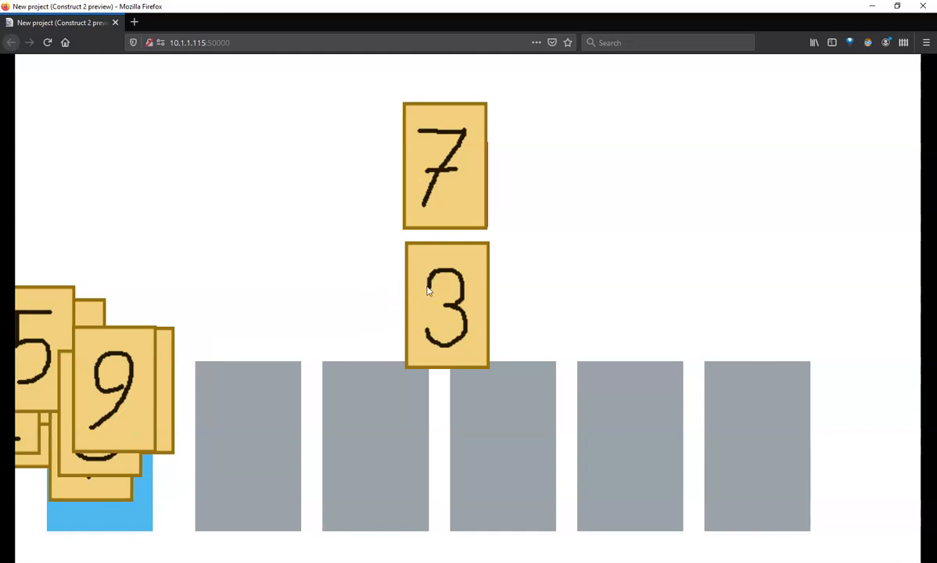
drag(428, 291, 156, 389)
drag(432, 178, 107, 401)
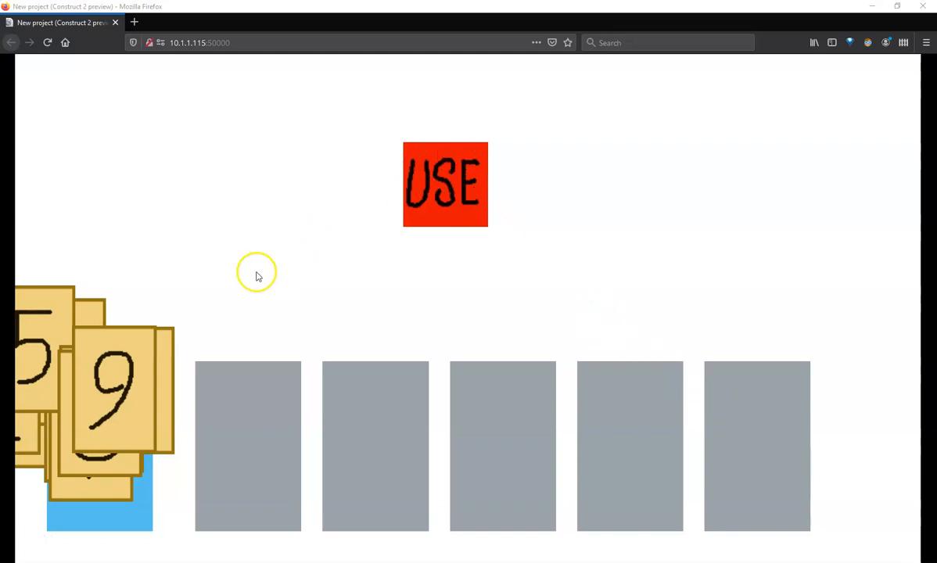
- Deal cards 9, 8, 7, 6 and 5 from the deck into the grey slots, from the fifth slot back to the first
drag(120, 389, 248, 439)
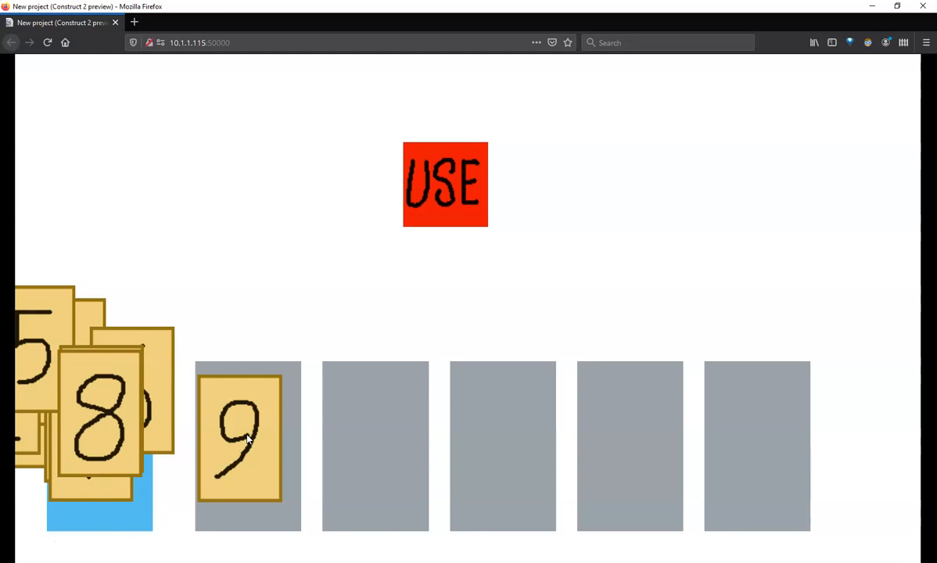
drag(247, 439, 761, 442)
click(385, 437)
click(229, 405)
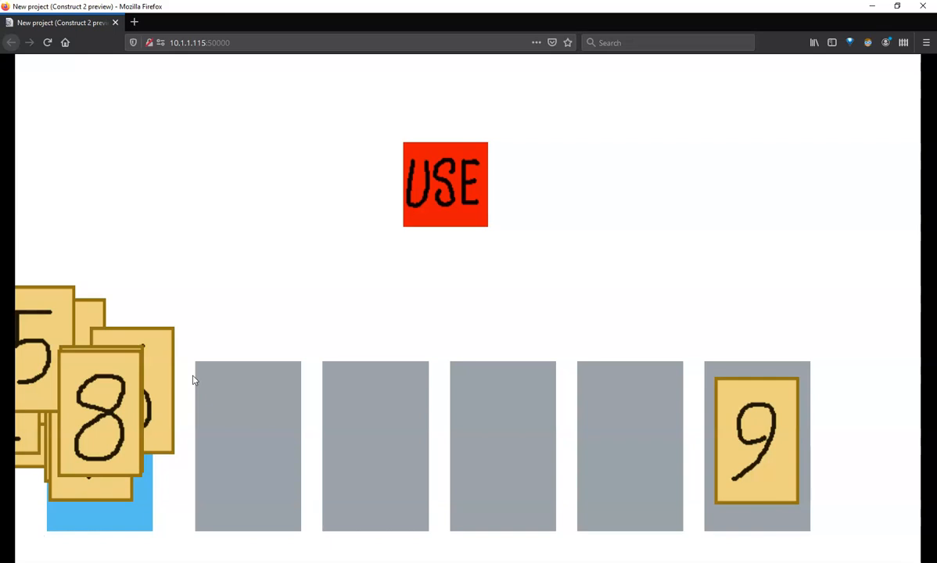
drag(97, 400, 627, 423)
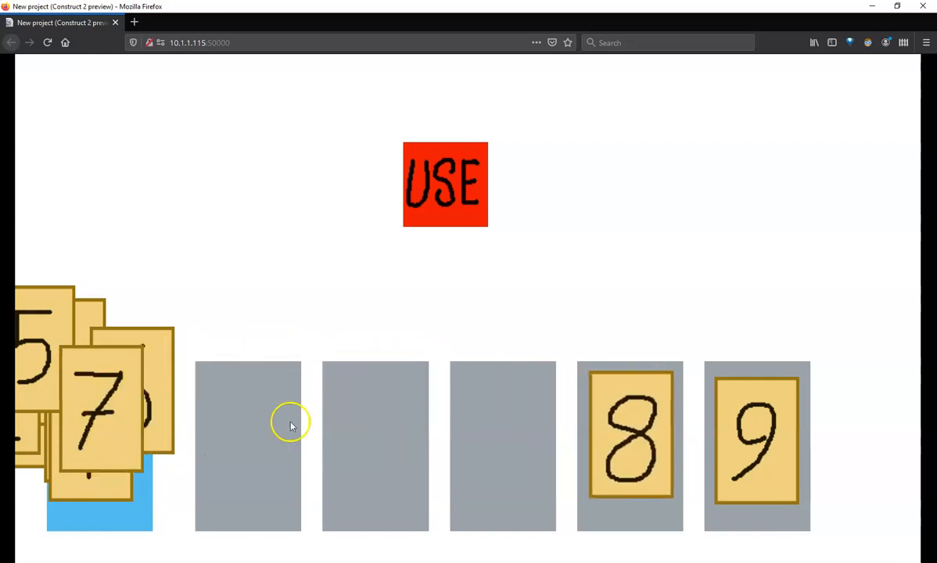
drag(116, 400, 483, 405)
drag(135, 373, 351, 414)
drag(69, 356, 278, 427)
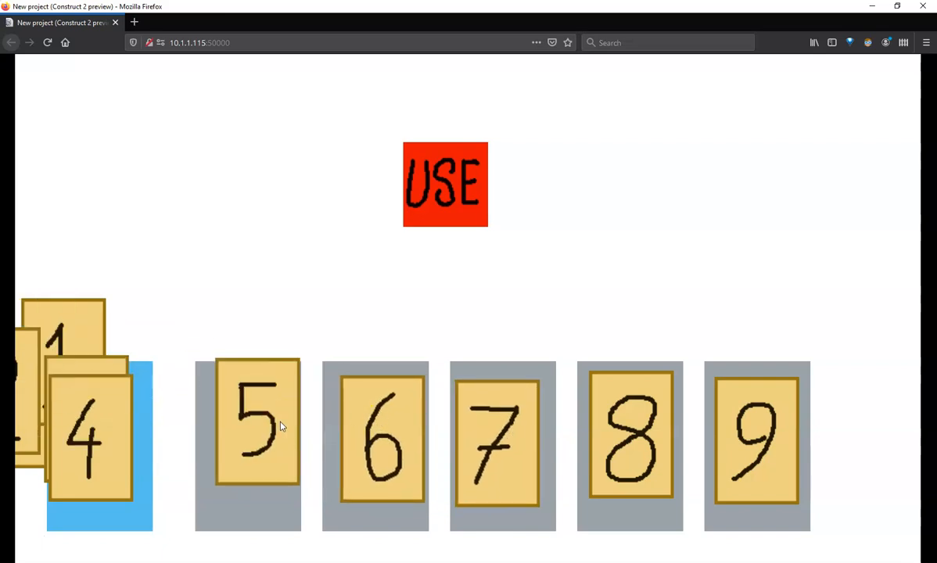
- Place card 9 on the USE square and refill the slots by shifting cards 8, 7, 6 and 5 one slot right and adding card 4
drag(752, 446, 759, 430)
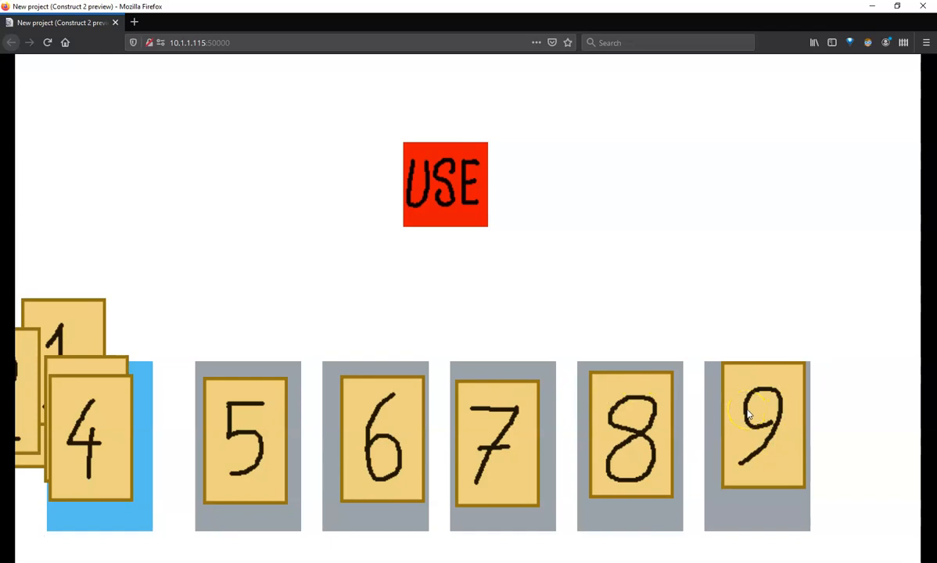
drag(763, 444, 420, 192)
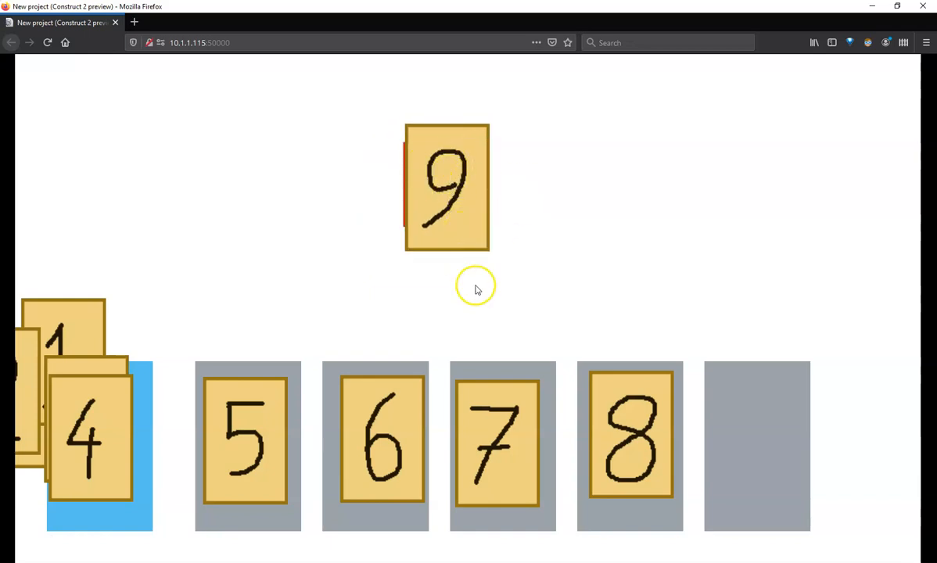
drag(523, 408, 648, 433)
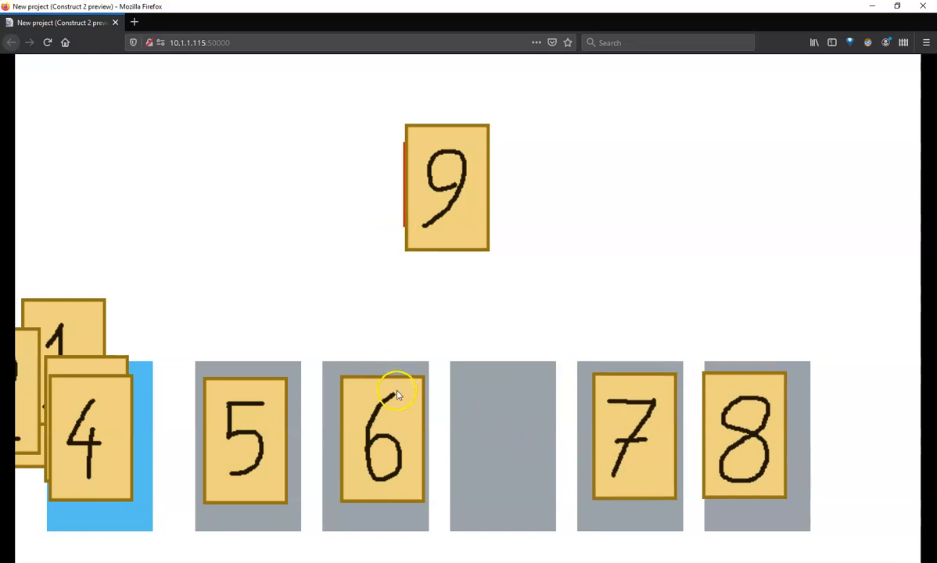
drag(397, 395, 515, 379)
drag(278, 428, 418, 427)
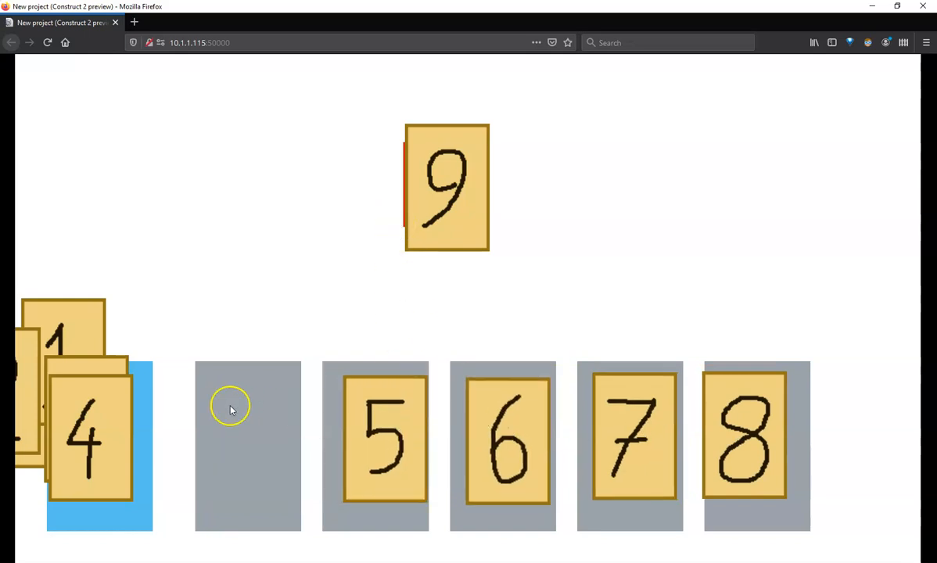
drag(83, 407, 251, 422)
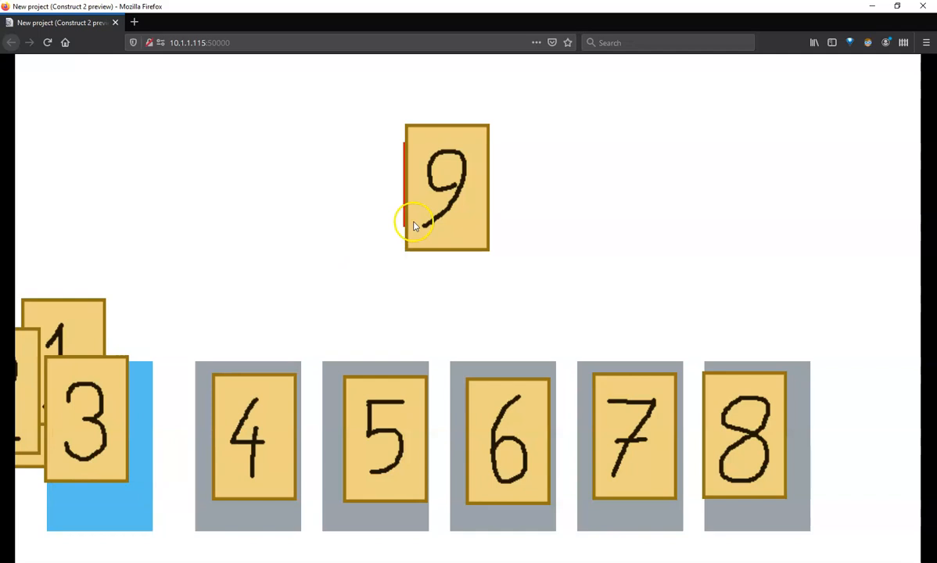
- Discard card 9 to the layout's upper-left corner in favour of card 8 on USE, and shift cards 7, 6 and 5 one slot right
drag(434, 212, 75, 83)
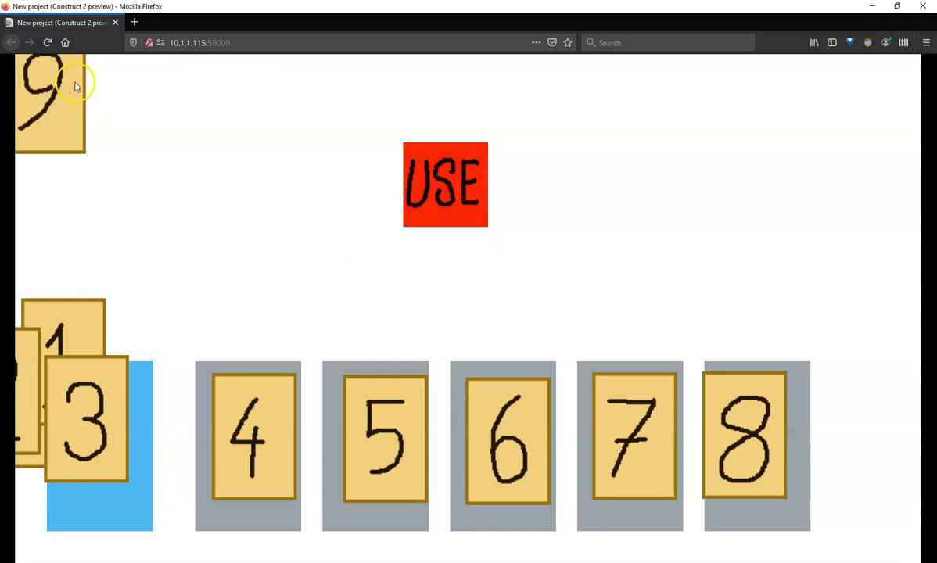
drag(744, 440, 444, 174)
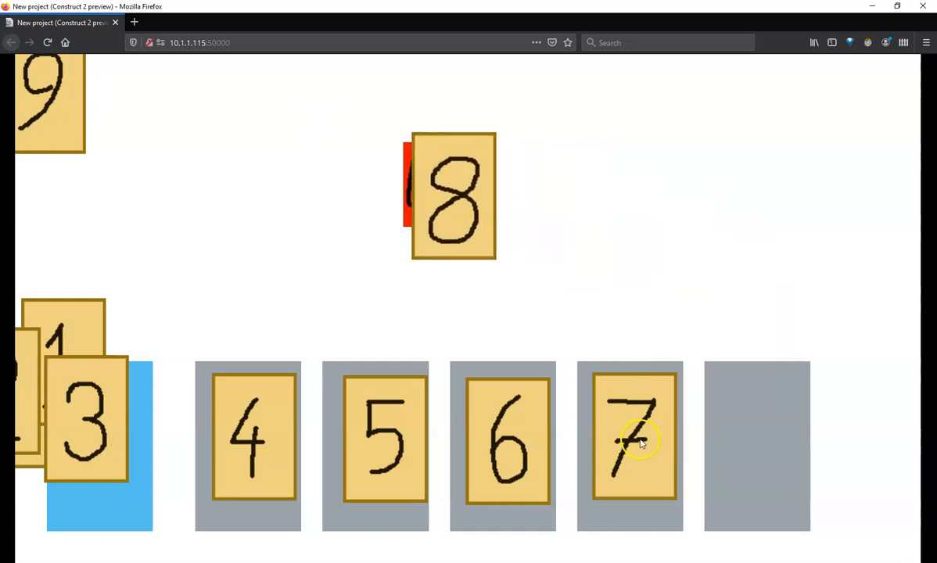
drag(640, 443, 742, 444)
drag(528, 443, 667, 444)
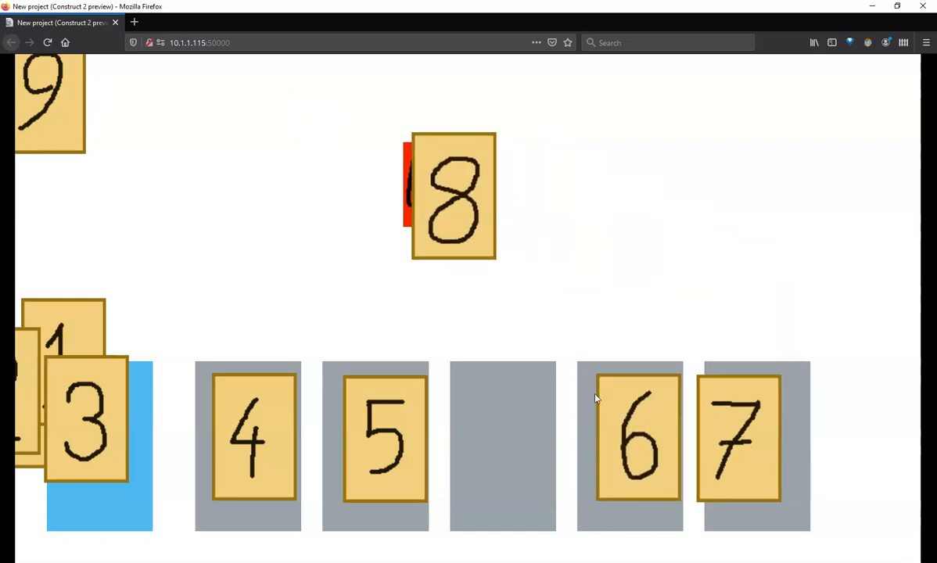
drag(385, 439, 496, 443)
- Empty the slots by moving cards 4, 5, 6 and 7 onto the discard pile around card 9
drag(318, 429, 138, 119)
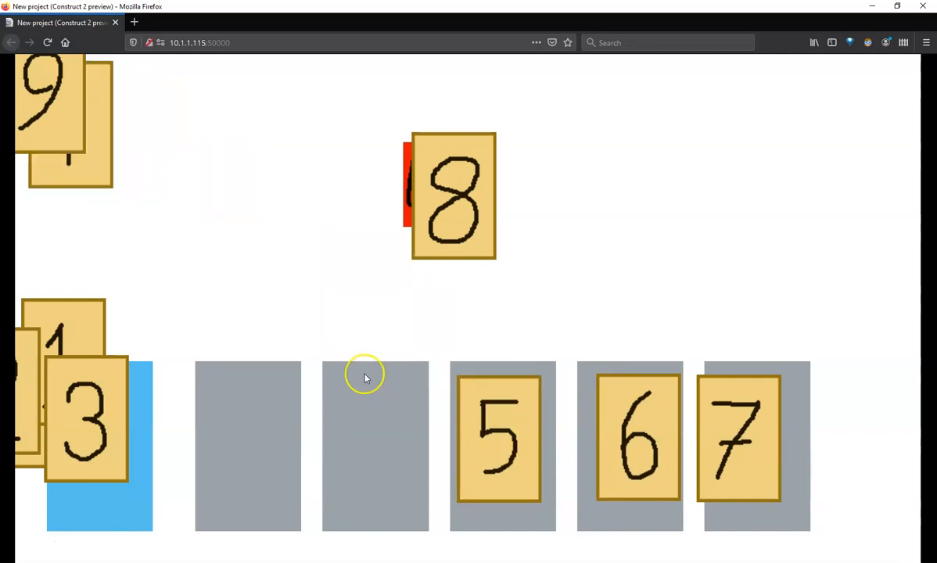
drag(473, 408, 35, 133)
drag(607, 391, 181, 147)
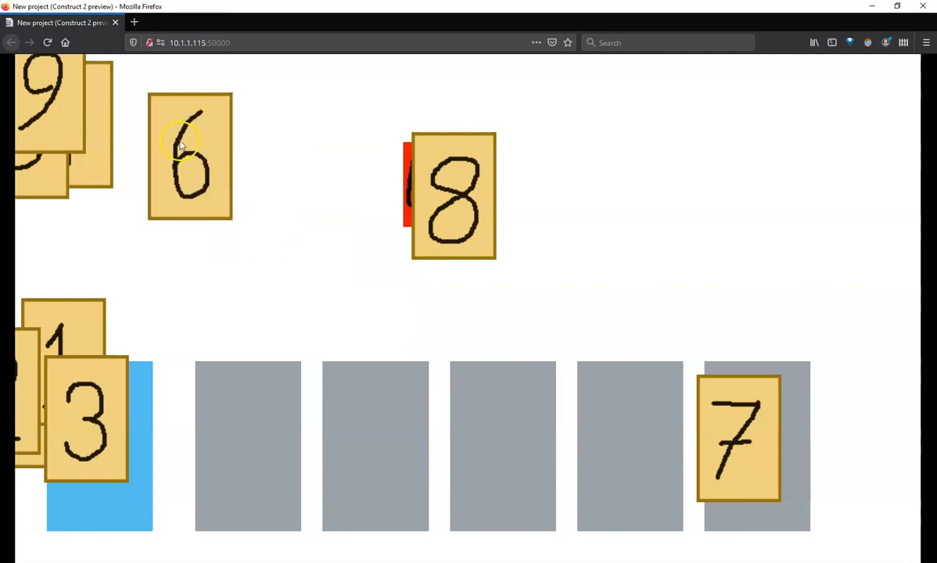
drag(708, 411, 181, 132)
- Deal the deck's last cards 3, 1, 2 and 0 into the fifth, fourth, third and second slots
drag(114, 352, 764, 429)
drag(105, 391, 680, 465)
drag(17, 424, 537, 456)
drag(56, 391, 435, 431)
- Adjust the placement of cards 0, 2, 1 and 3 so each sits roughly centred in its slot
drag(502, 432, 497, 433)
drag(417, 434, 396, 433)
drag(485, 428, 505, 435)
drag(654, 443, 644, 443)
drag(741, 439, 742, 439)
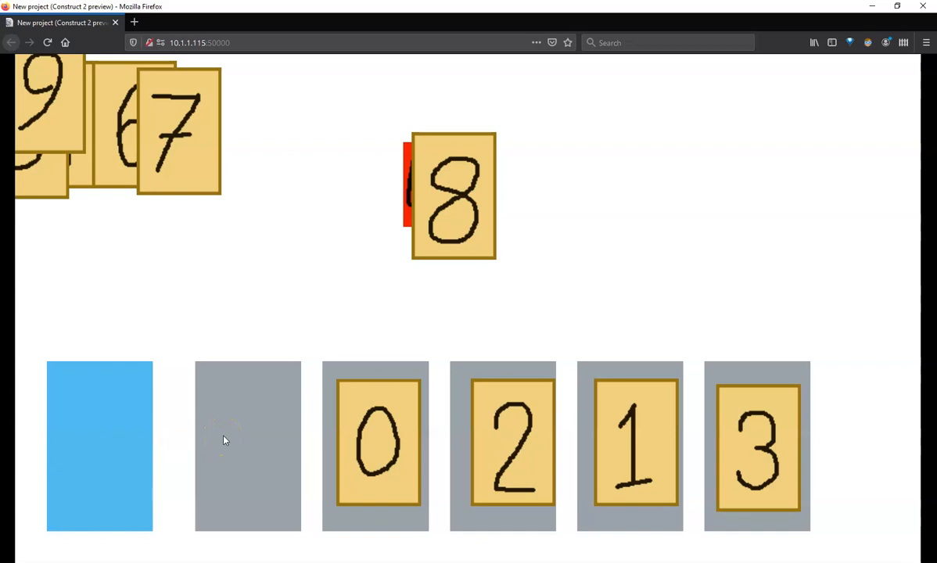
click(512, 417)
drag(655, 429, 648, 428)
drag(541, 420, 530, 422)
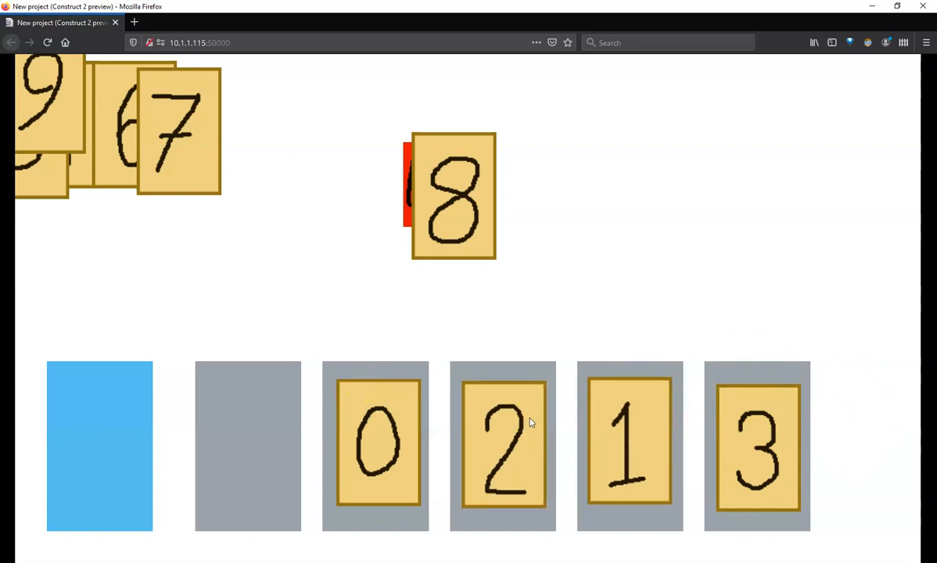
click(474, 400)
drag(292, 384, 258, 383)
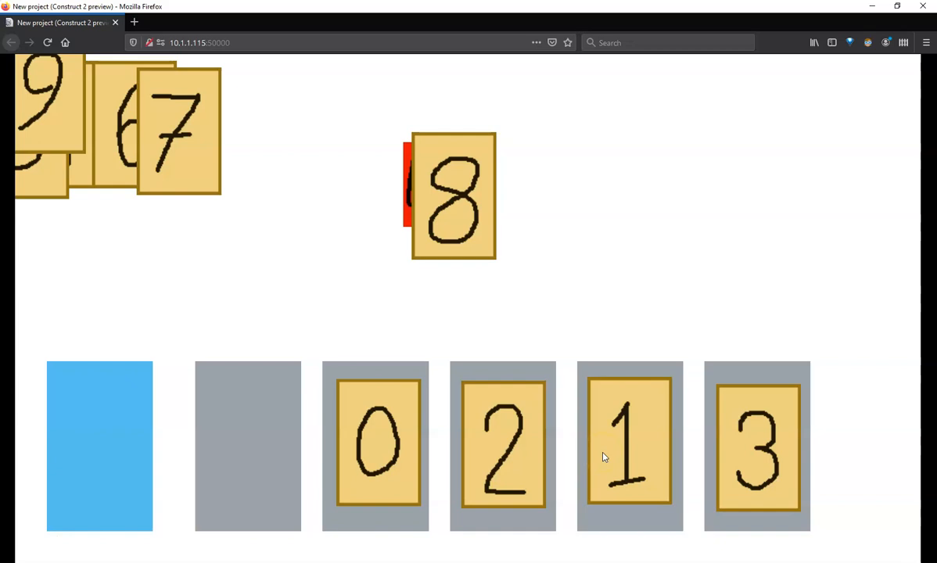
- Shift cards 0, 2, 1 and 3 one slot left and put card 7 from the discard pile into the fifth slot
drag(392, 439, 284, 443)
drag(486, 430, 383, 435)
drag(595, 428, 526, 452)
drag(761, 433, 620, 444)
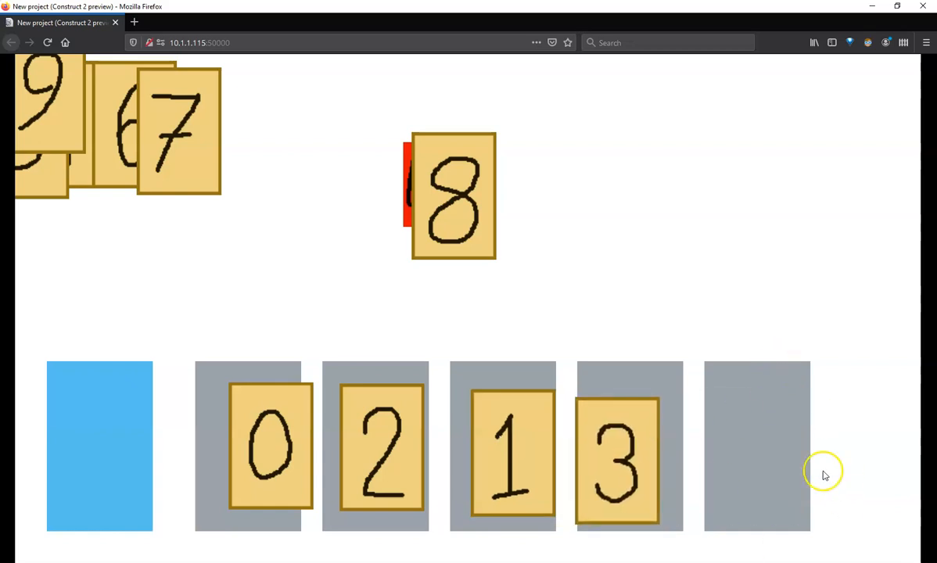
drag(165, 128, 755, 444)
- Align cards 0, 2, 1 and 3 within the first four slots
drag(304, 443, 284, 448)
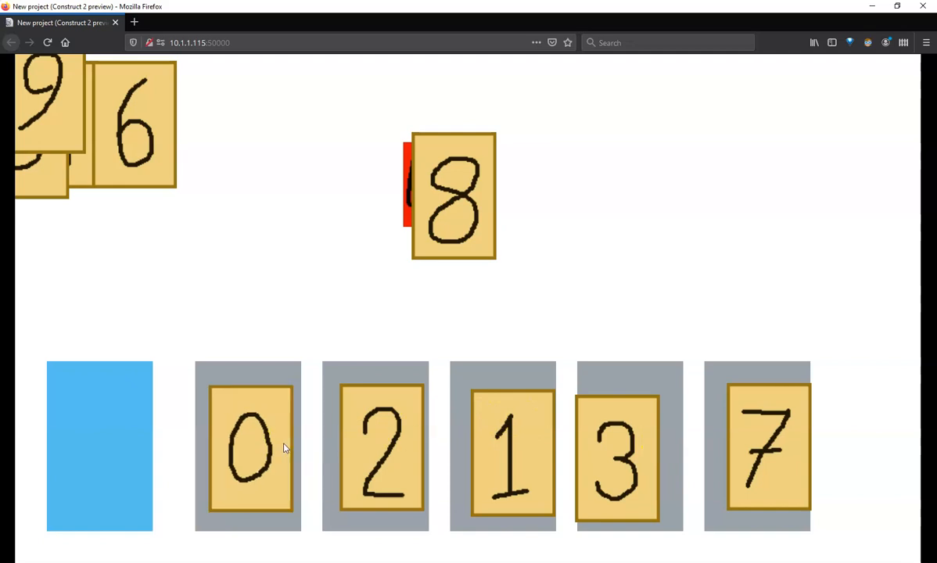
drag(384, 443, 368, 442)
drag(505, 450, 491, 437)
drag(584, 458, 604, 439)
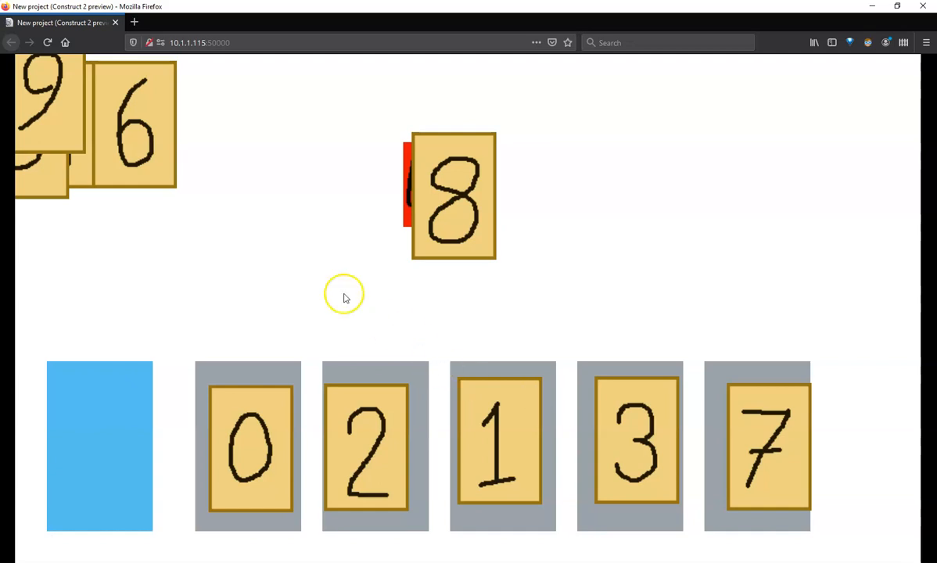
- Set discarded card 6 aside next to card 8, and gather cards 0, 1, 2 and 3 from the slots onto the deck
drag(175, 179, 118, 458)
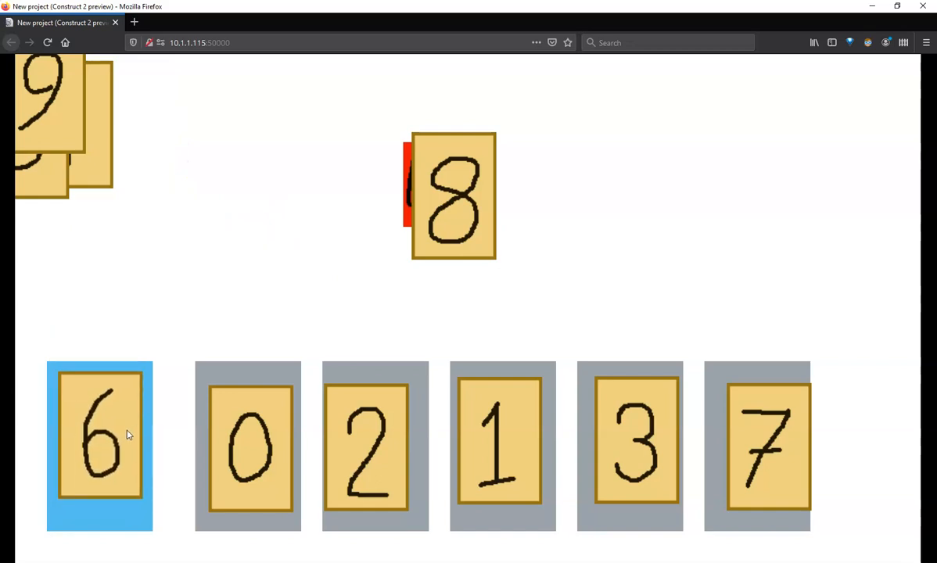
drag(291, 460, 109, 439)
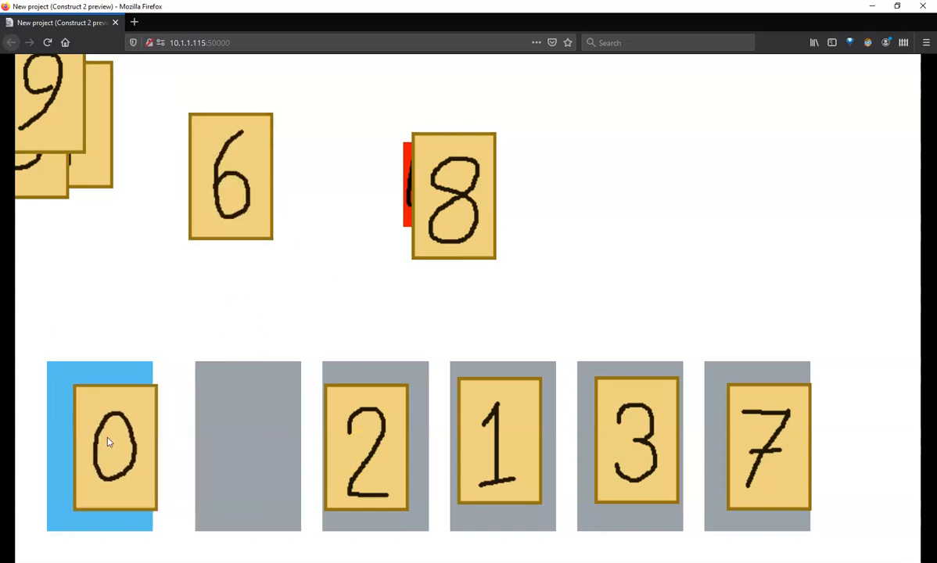
drag(393, 429, 205, 411)
drag(514, 413, 130, 408)
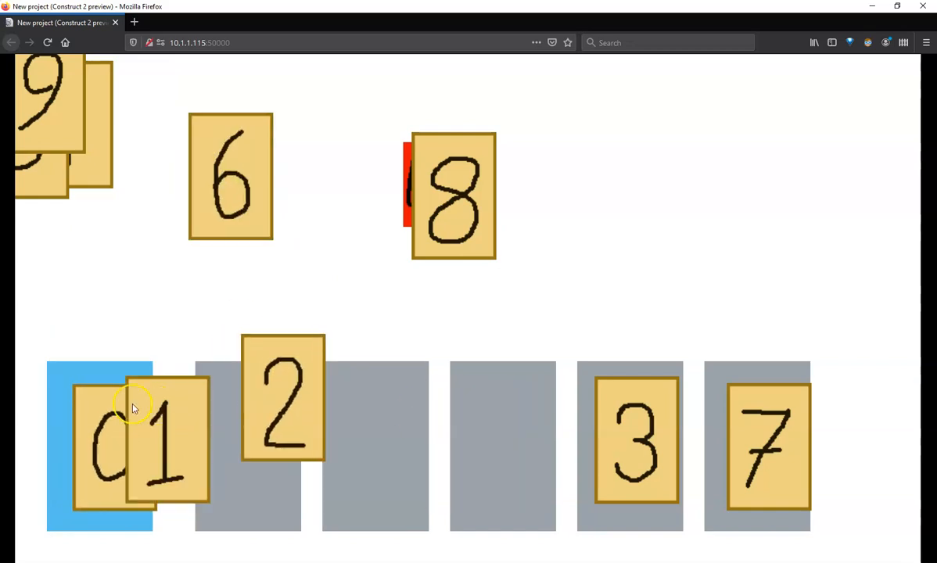
drag(274, 385, 116, 391)
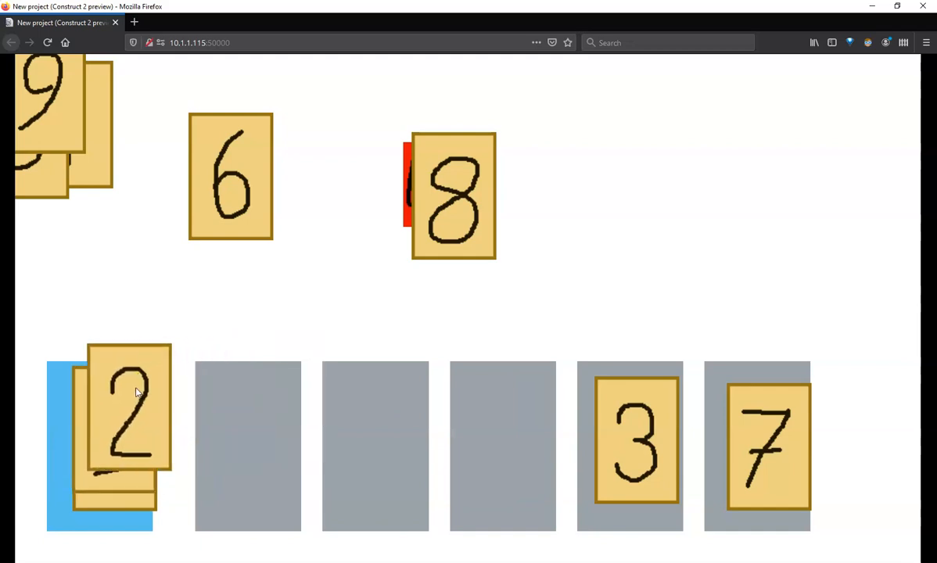
drag(653, 419, 135, 364)
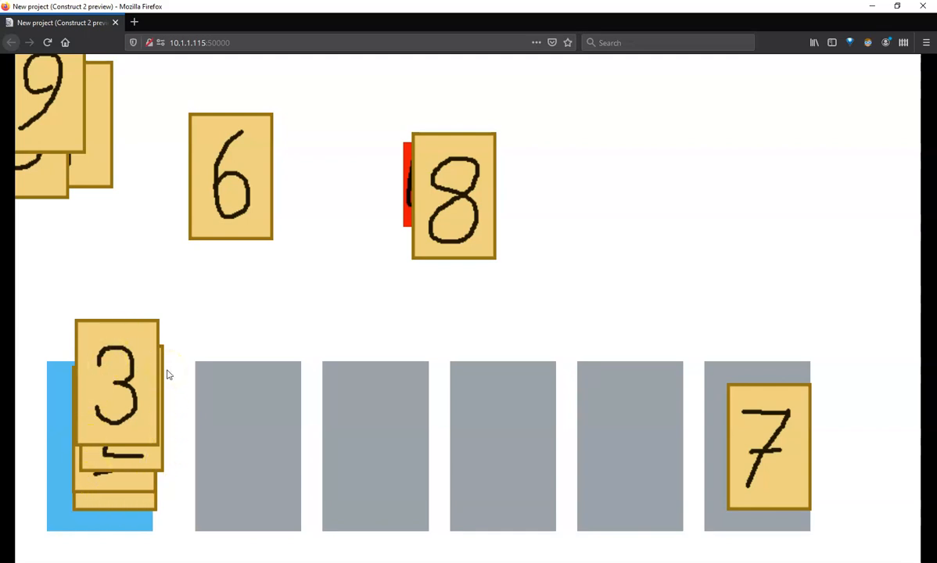
- Draw card 3 off the deck pile to the fourth slot and put it back on the pile
click(108, 494)
click(93, 397)
drag(115, 391, 666, 371)
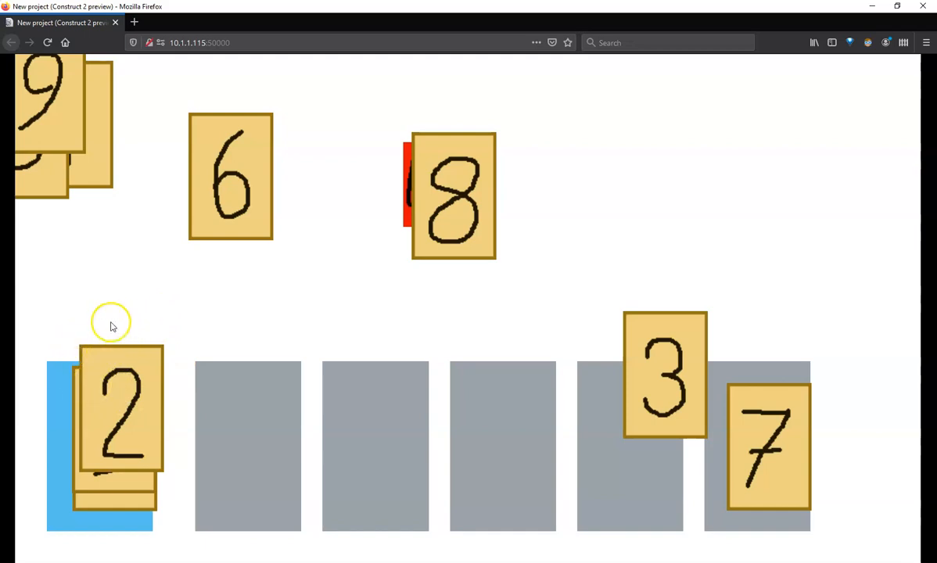
click(670, 387)
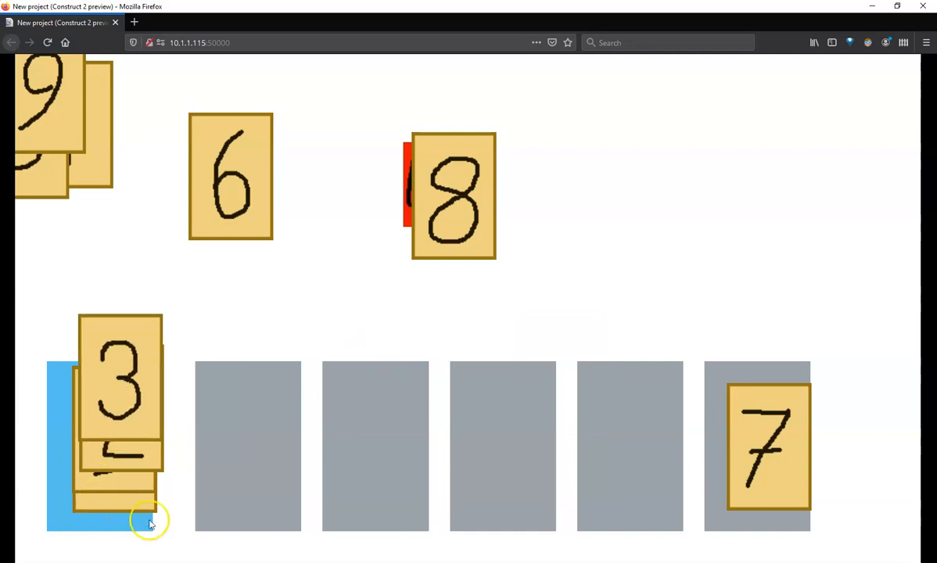
- Pull card 0 out from under the deck pile, slide it back underneath, and lower card 3 onto the pile
drag(77, 503, 294, 513)
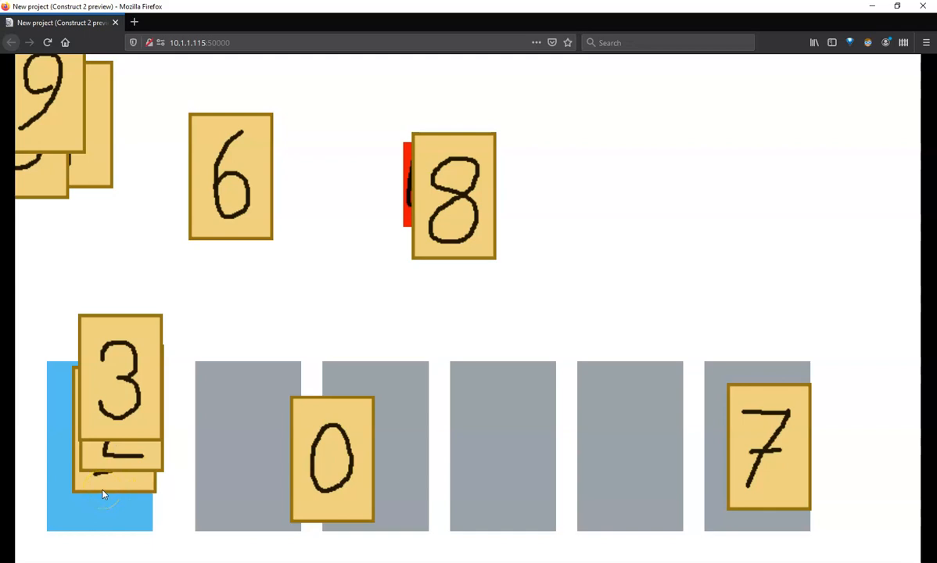
drag(328, 445, 109, 457)
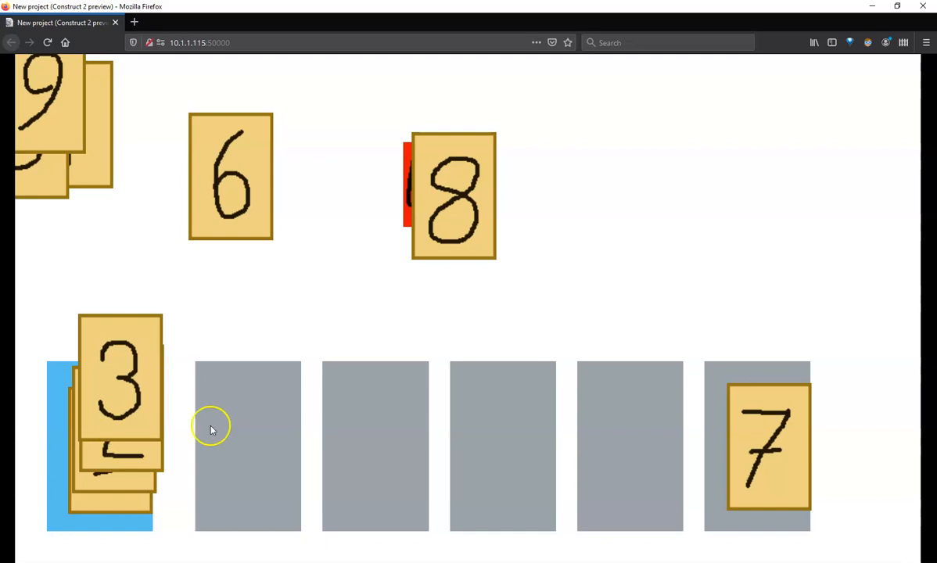
drag(112, 395, 100, 428)
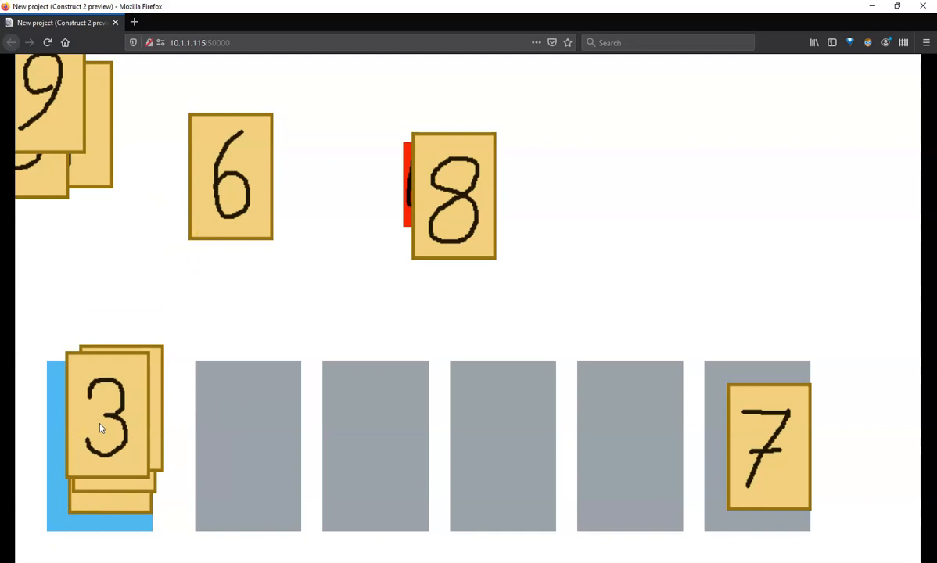